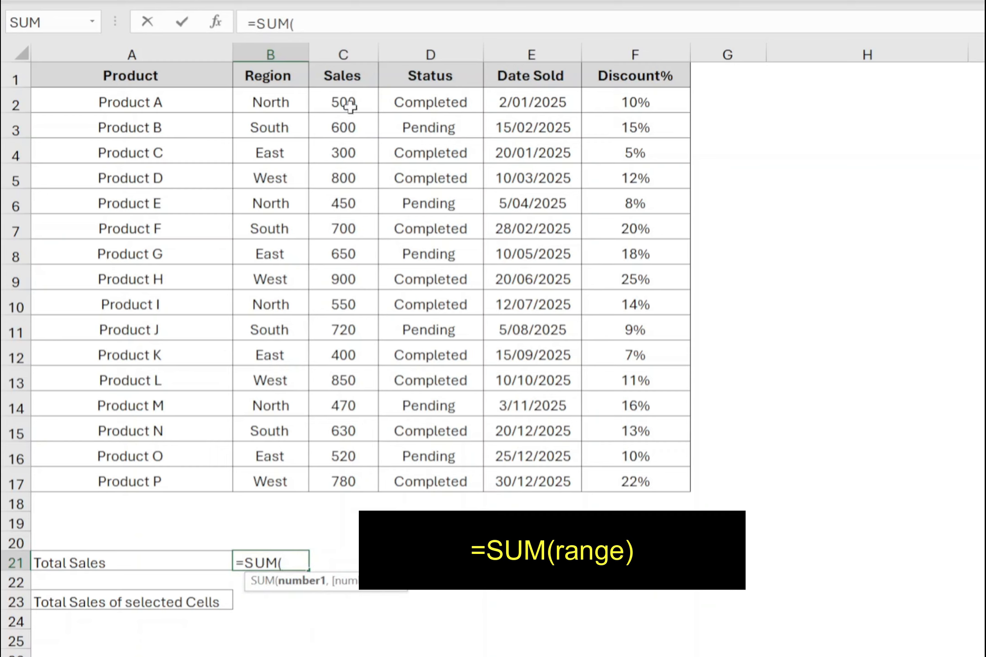
Complete the Total Sales formula in B21 so it sums the Sales values C2:C17.
{"action": "left_click_drag", "start_coordinate": [347, 103], "coordinate": [337, 476]}
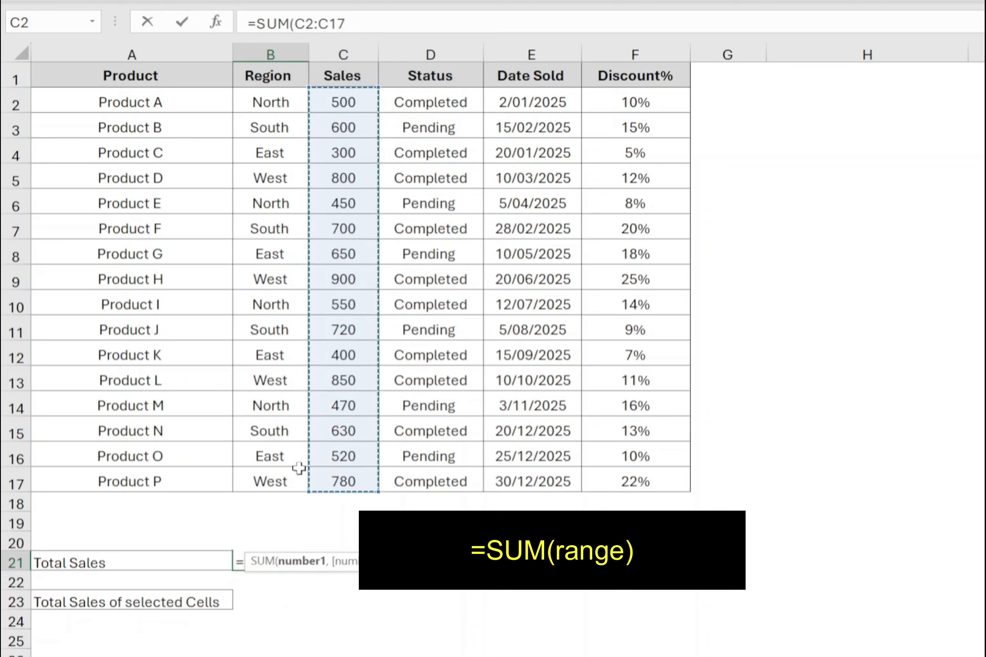
{"action": "type", "text": ")"}
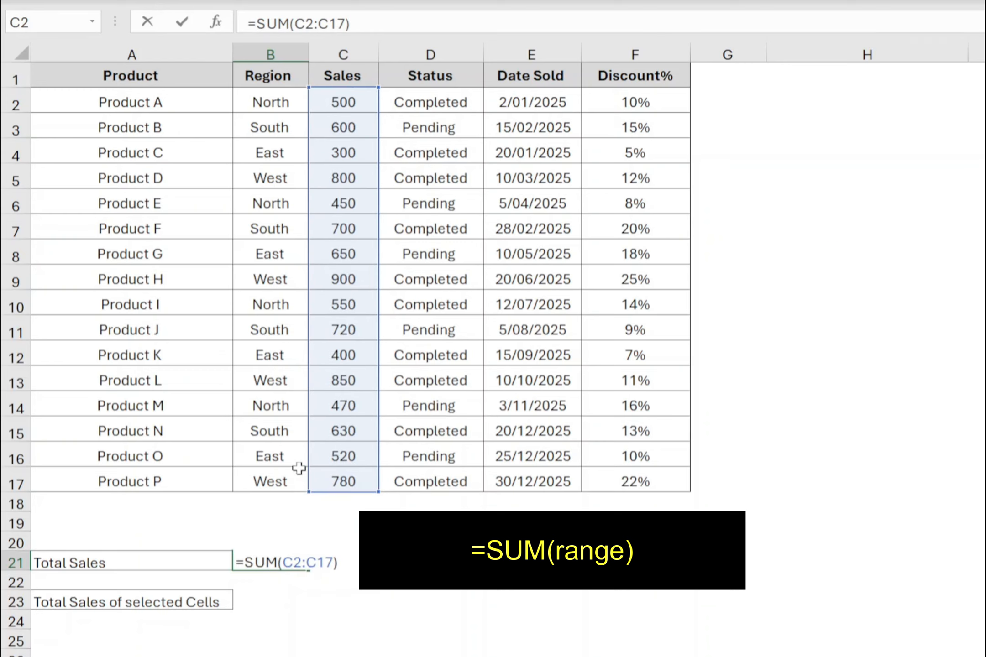
{"action": "key", "text": "Return"}
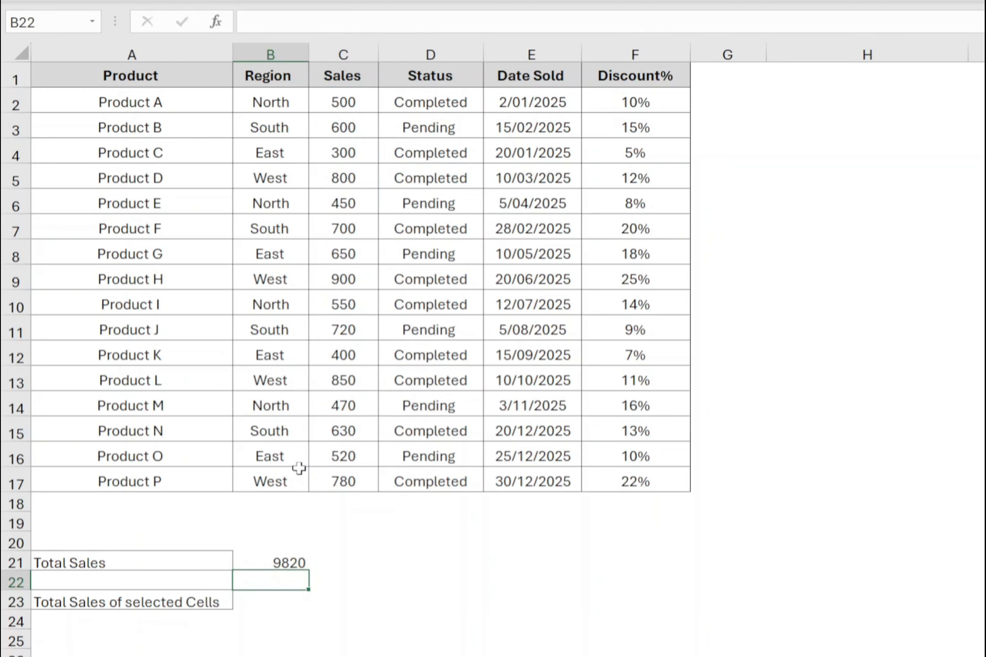
{"action": "left_click_drag", "start_coordinate": [344, 108], "coordinate": [319, 502]}
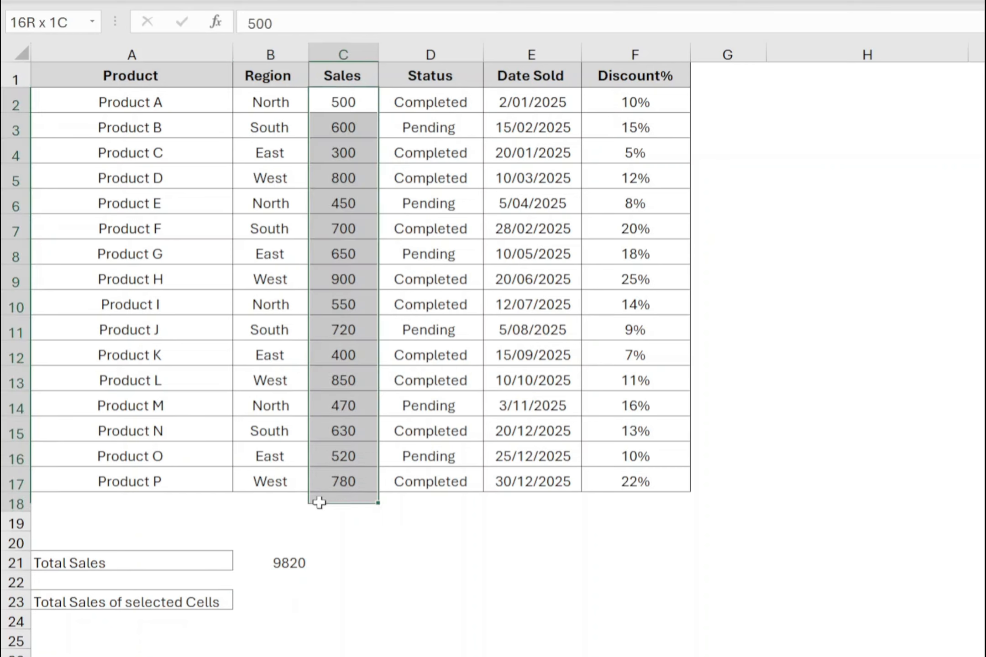
Enter =SUM(C5,C9,C15) in B23 to total the individually picked sales cells.
{"action": "left_click", "coordinate": [292, 601]}
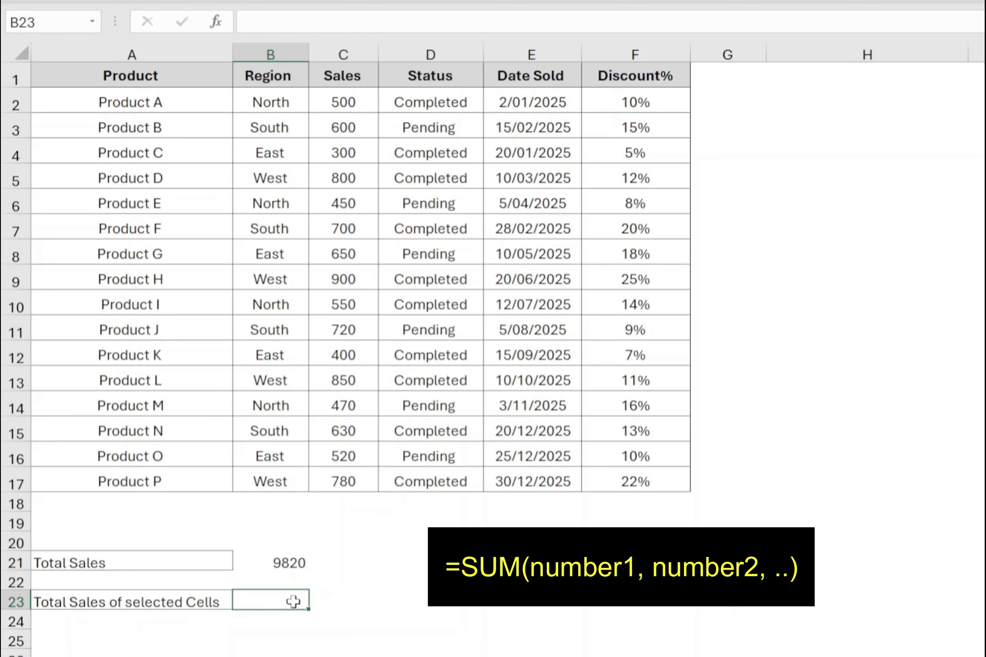
{"action": "type", "text": "=SUM("}
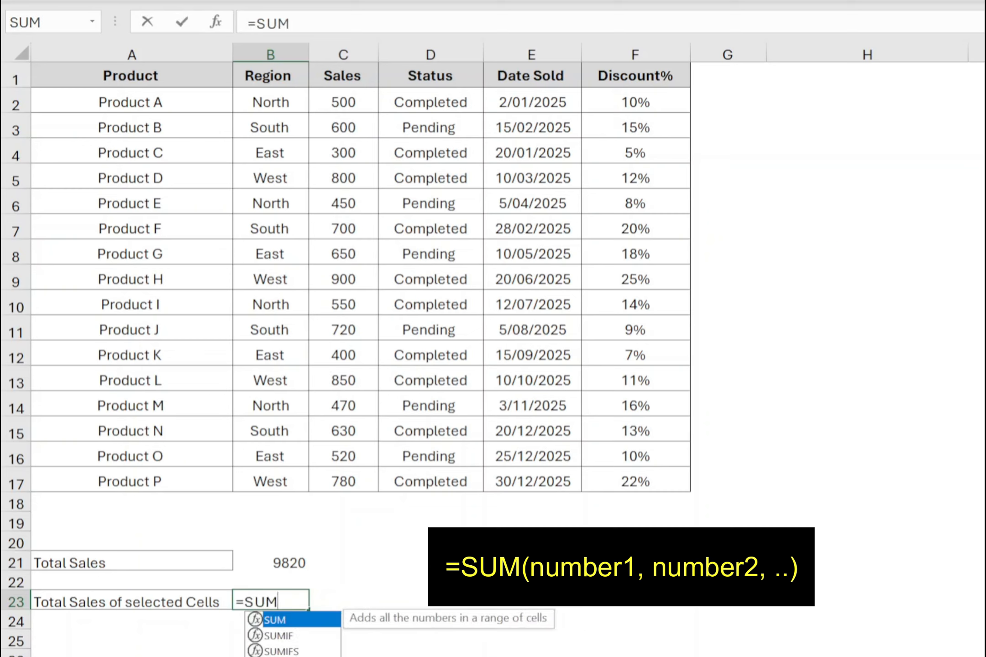
{"action": "left_click", "coordinate": [341, 180]}
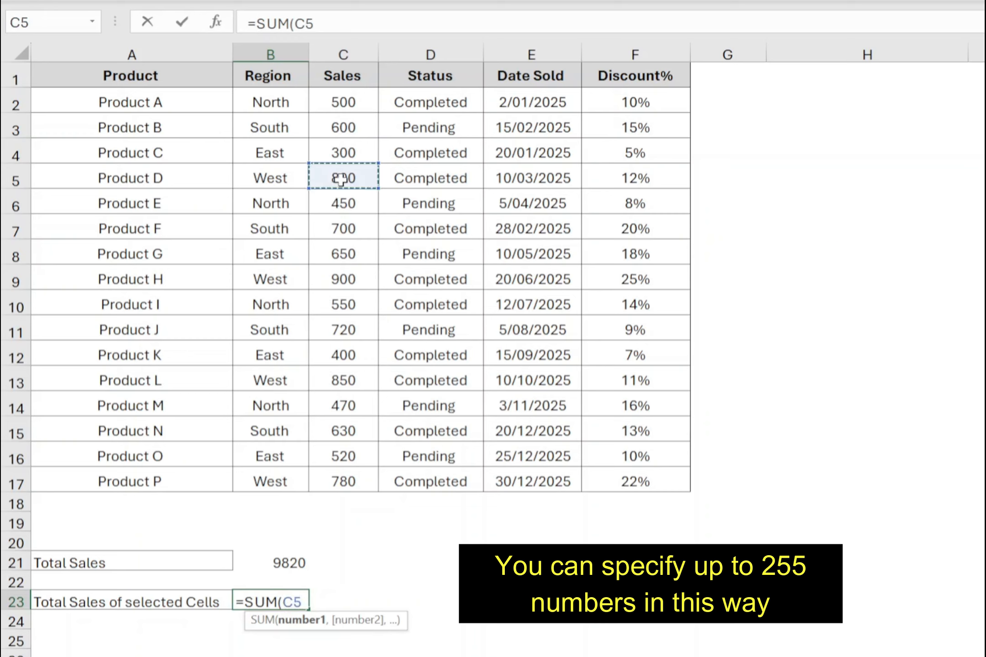
{"action": "type", "text": ","}
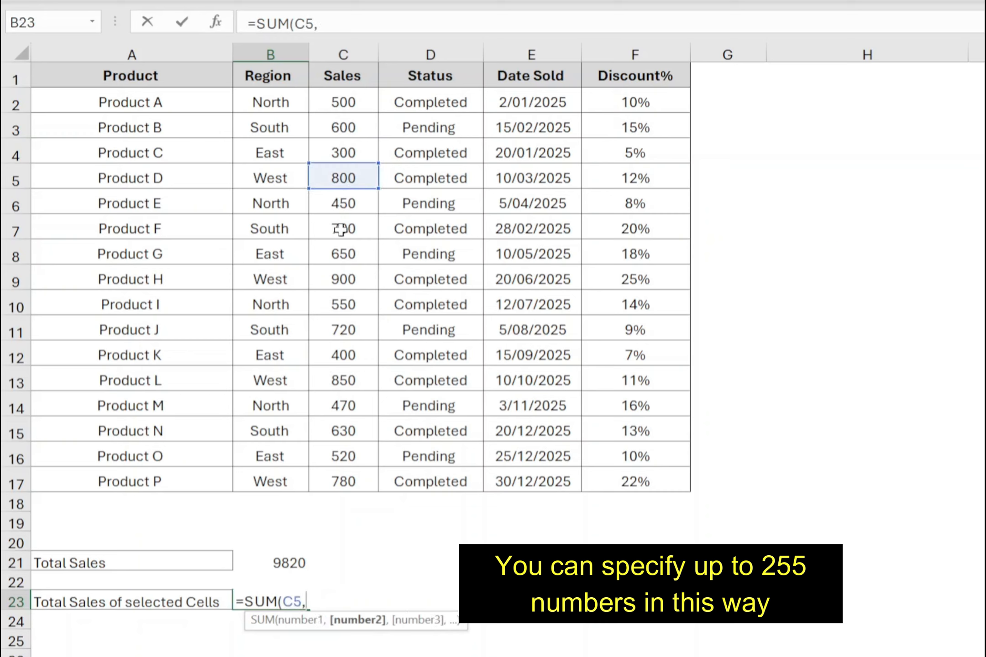
{"action": "left_click", "coordinate": [346, 281]}
{"action": "type", "text": ","}
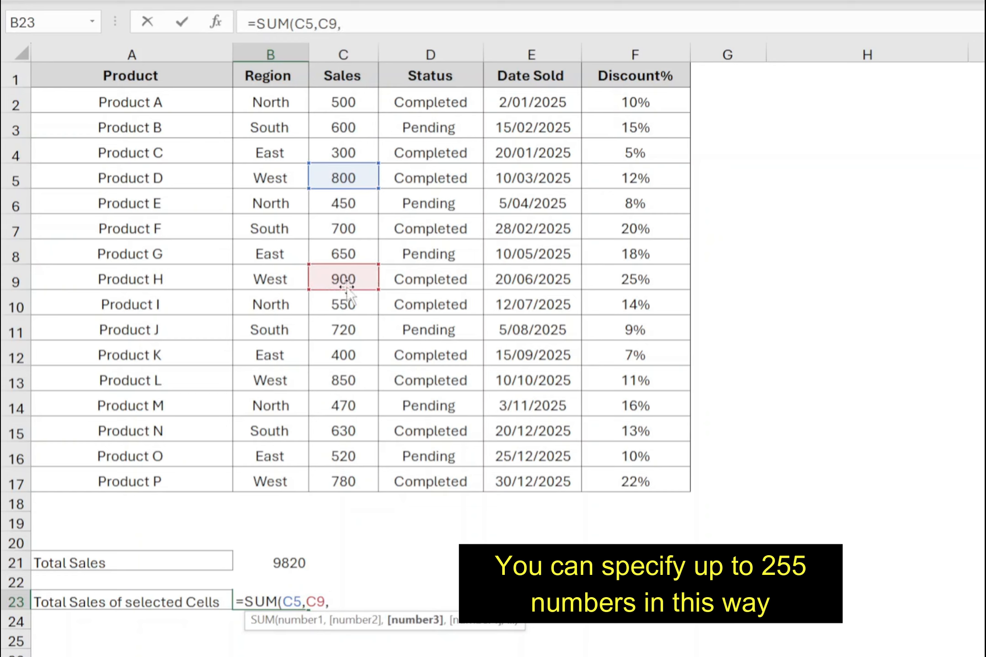
{"action": "left_click", "coordinate": [326, 425]}
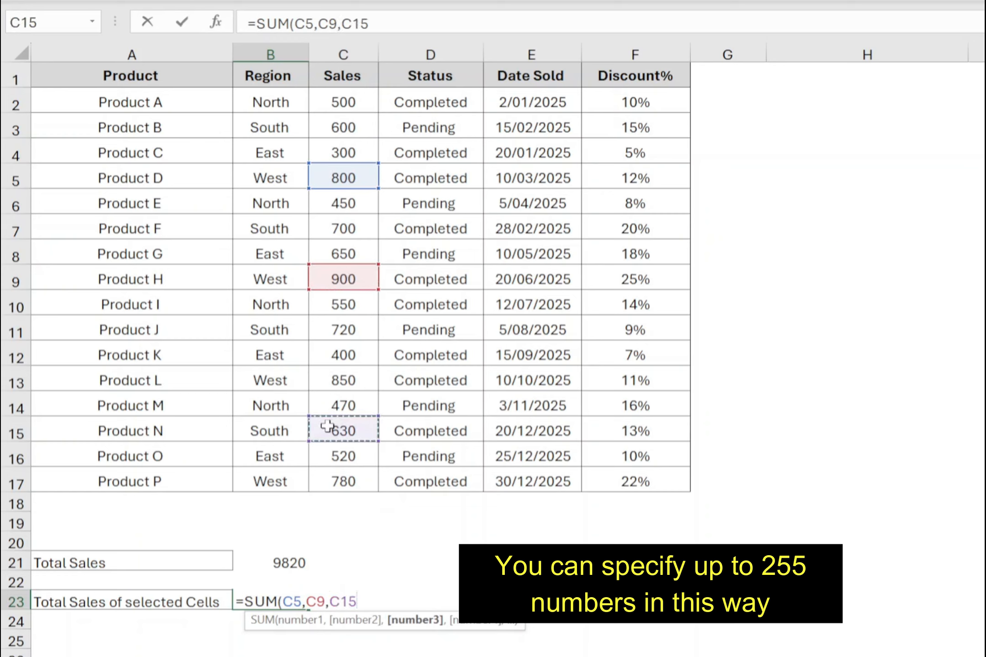
{"action": "type", "text": ")"}
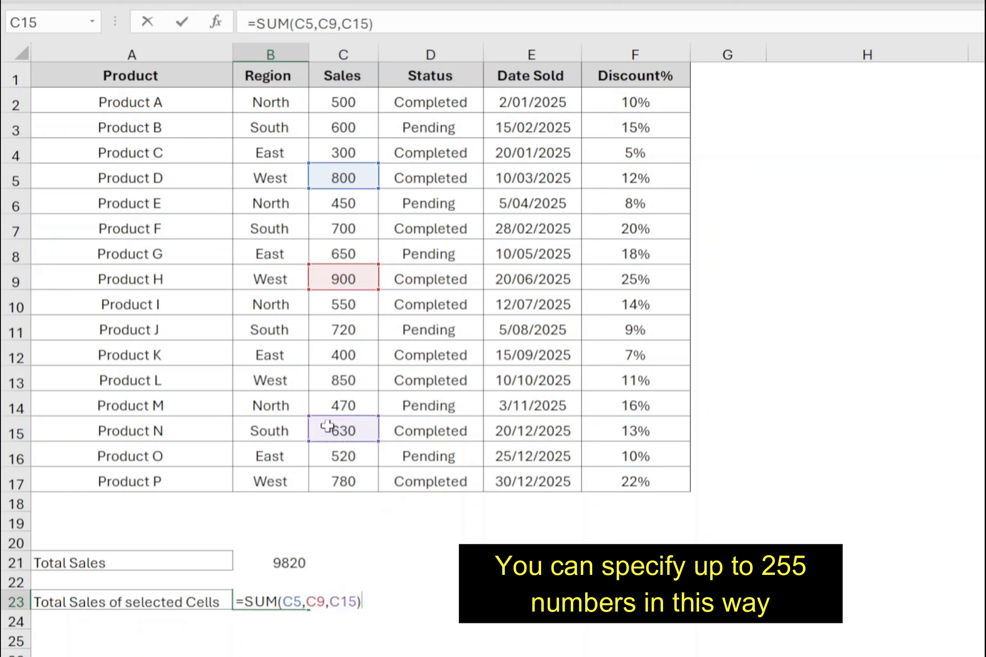
{"action": "key", "text": "Return"}
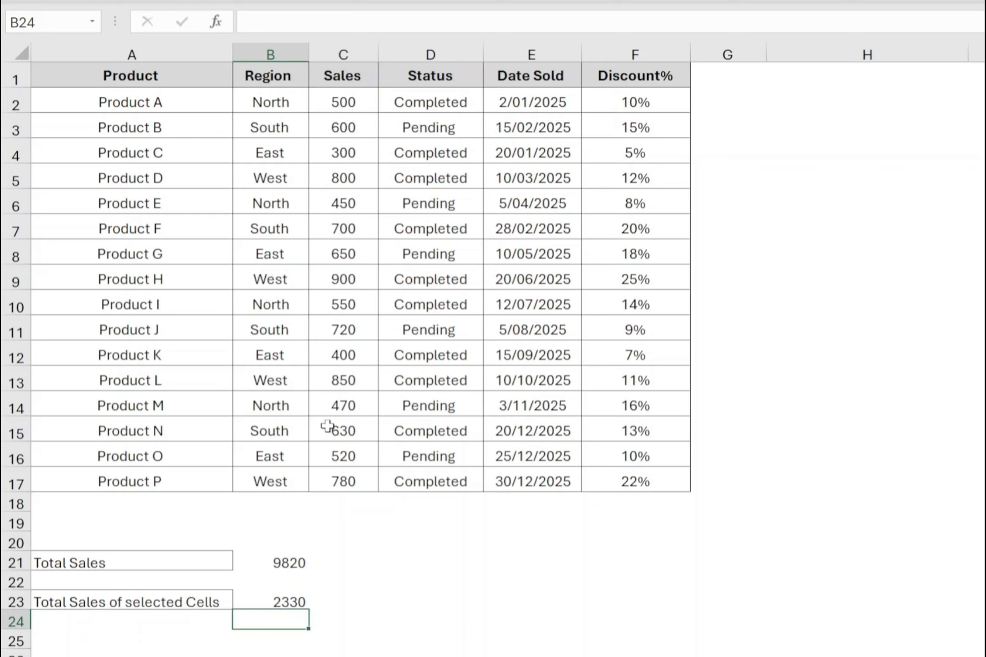
{"action": "left_click", "coordinate": [274, 602]}
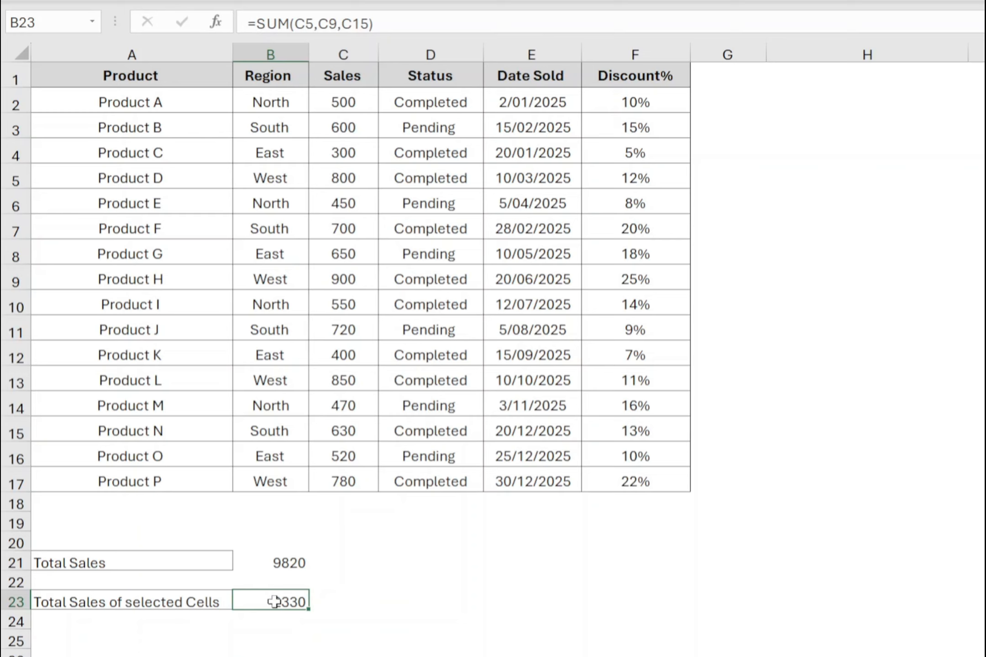
Insert an AutoSum of C2:C17 in cell C18, directly below the Sales column.
{"action": "left_click", "coordinate": [355, 496]}
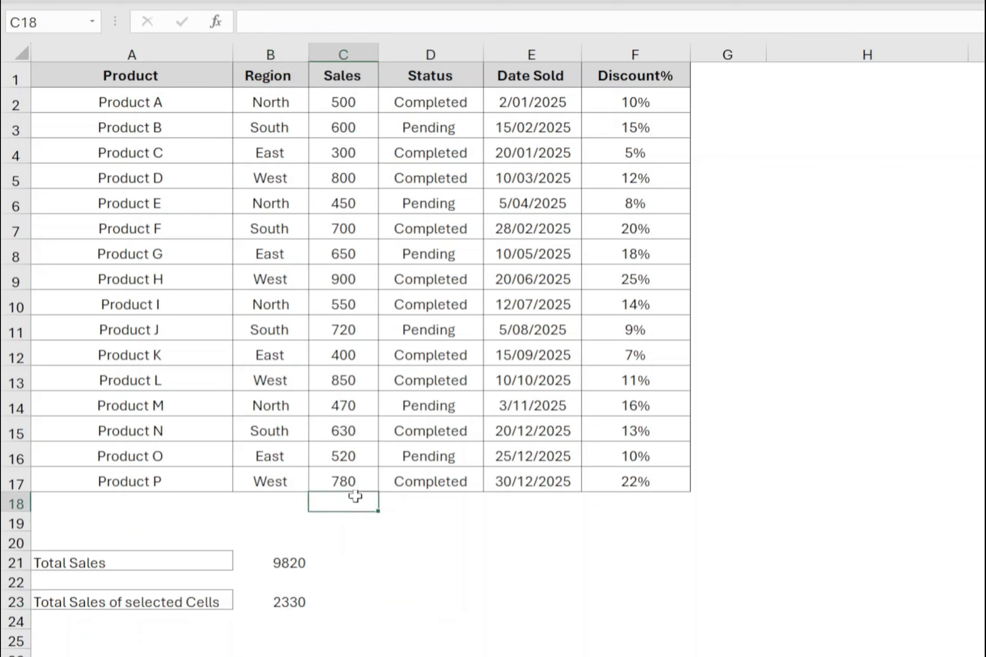
{"action": "key", "text": "alt+equal"}
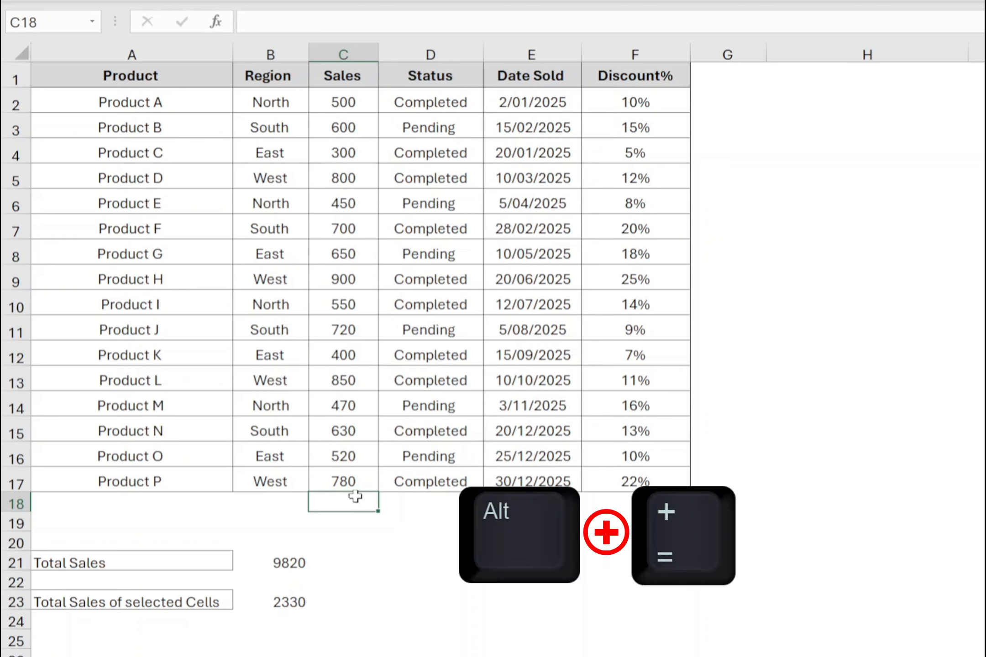
{"action": "key", "text": "alt+equal"}
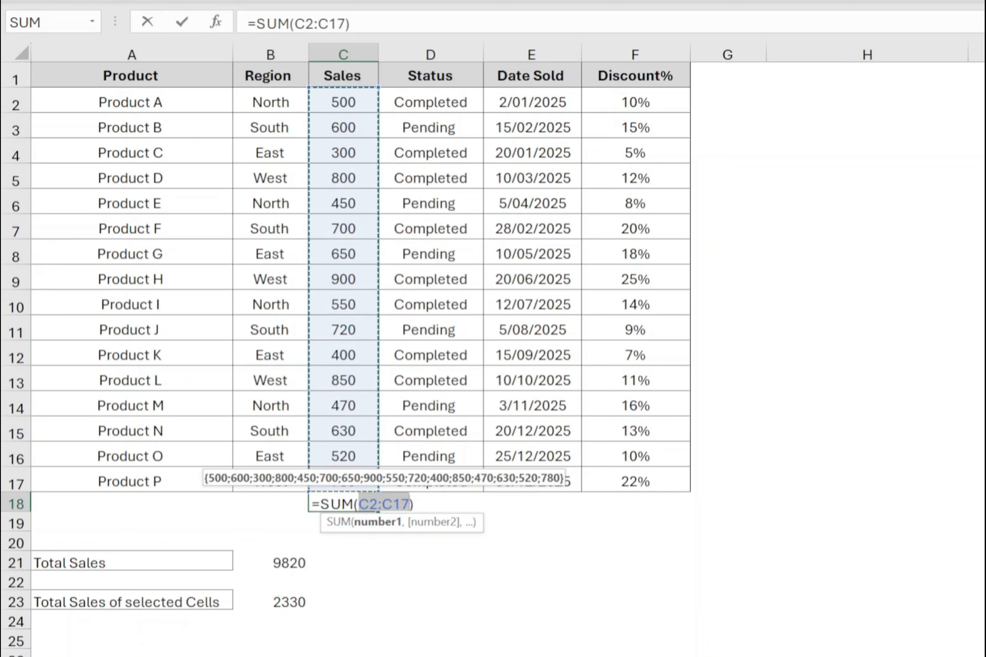
{"action": "key", "text": "Return"}
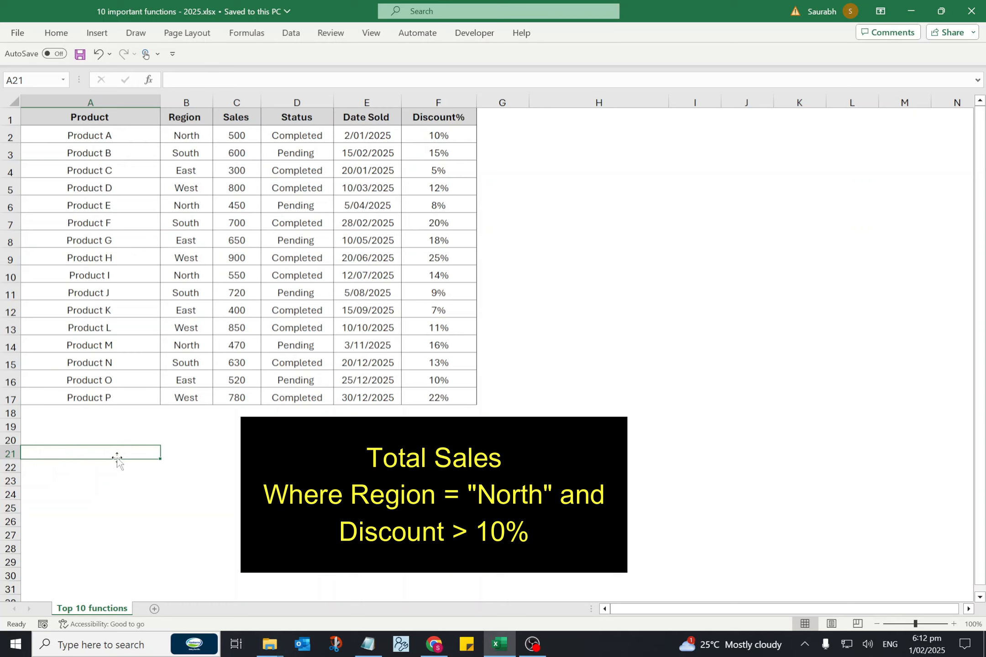
Start a SUMIFS formula in A21 with the Sales values C2:C17 as the sum range.
{"action": "type", "text": "="}
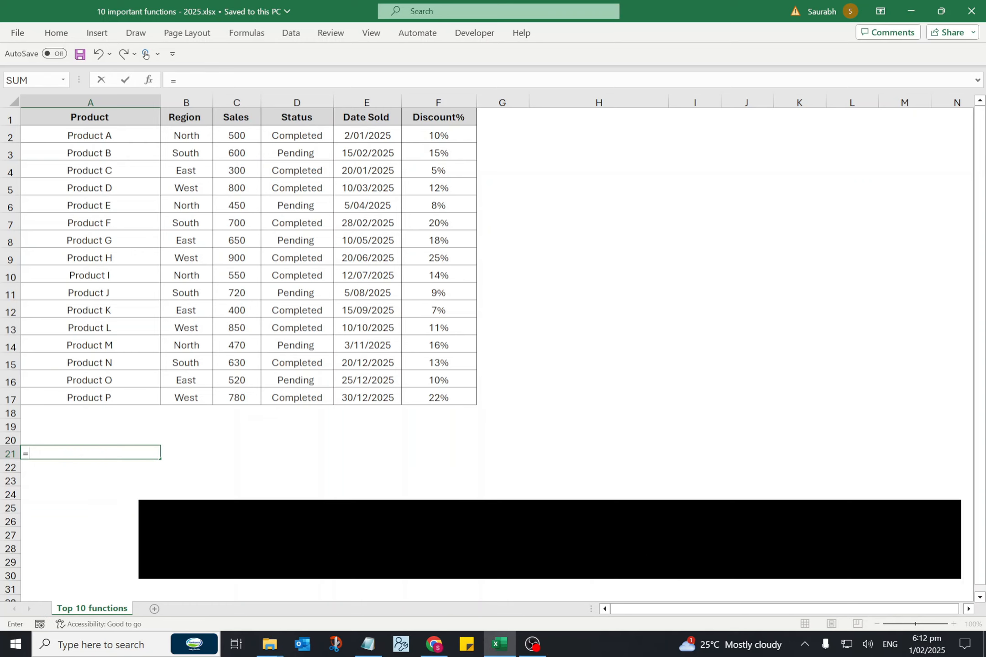
{"action": "type", "text": "SUMIFS"}
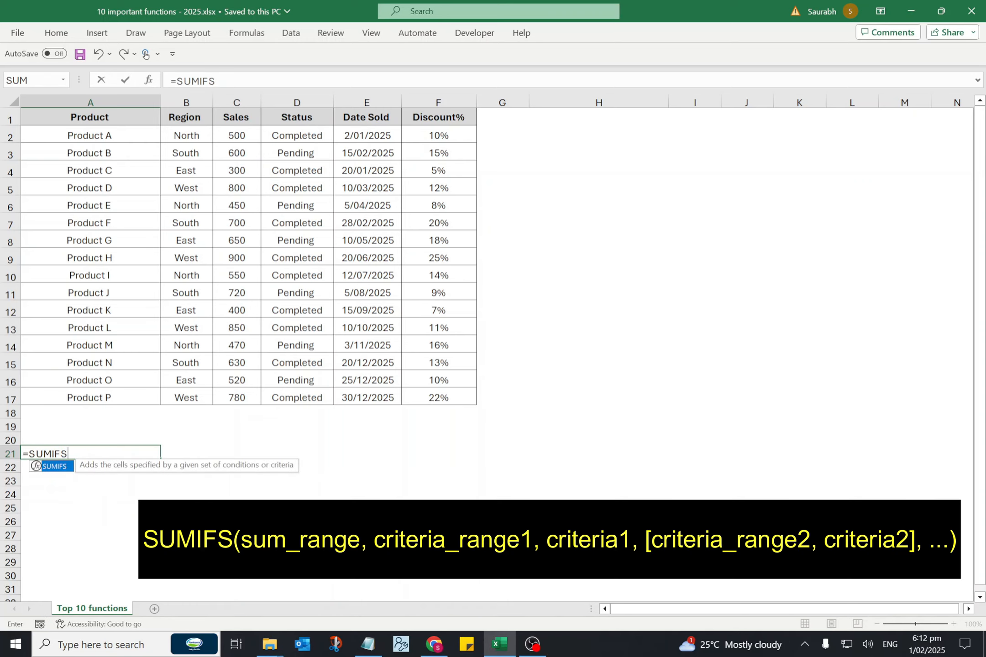
{"action": "key", "text": "Tab"}
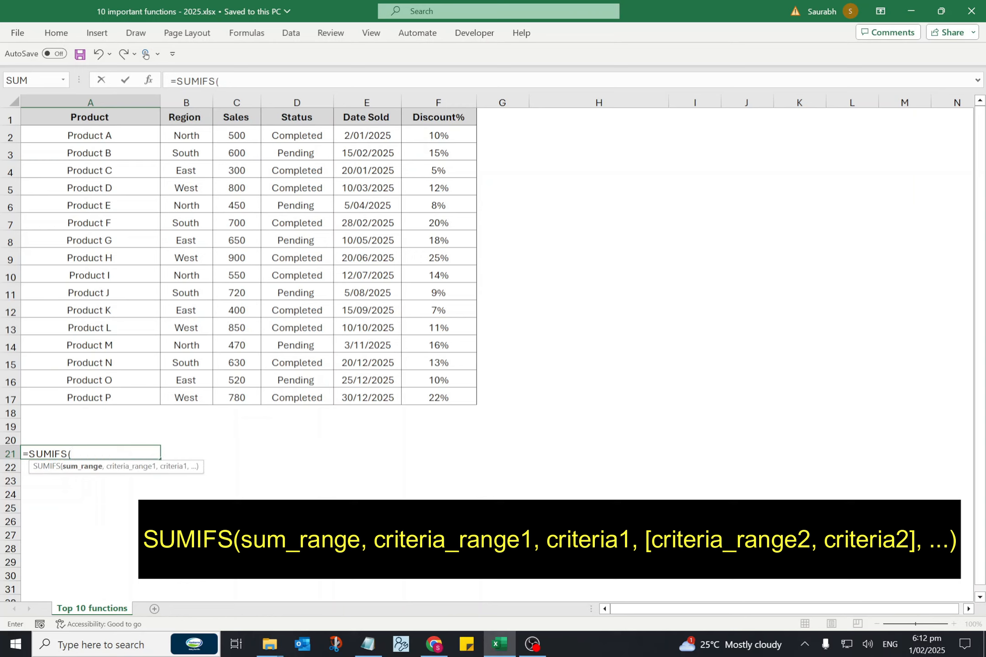
{"action": "left_click", "coordinate": [236, 133]}
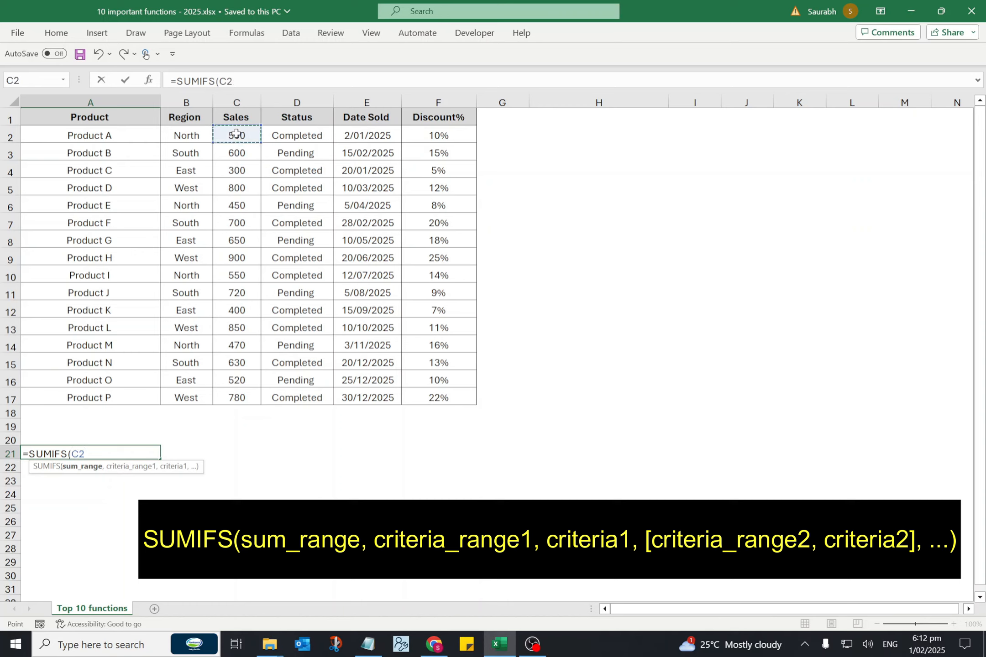
{"action": "left_click_drag", "start_coordinate": [236, 134], "coordinate": [236, 395]}
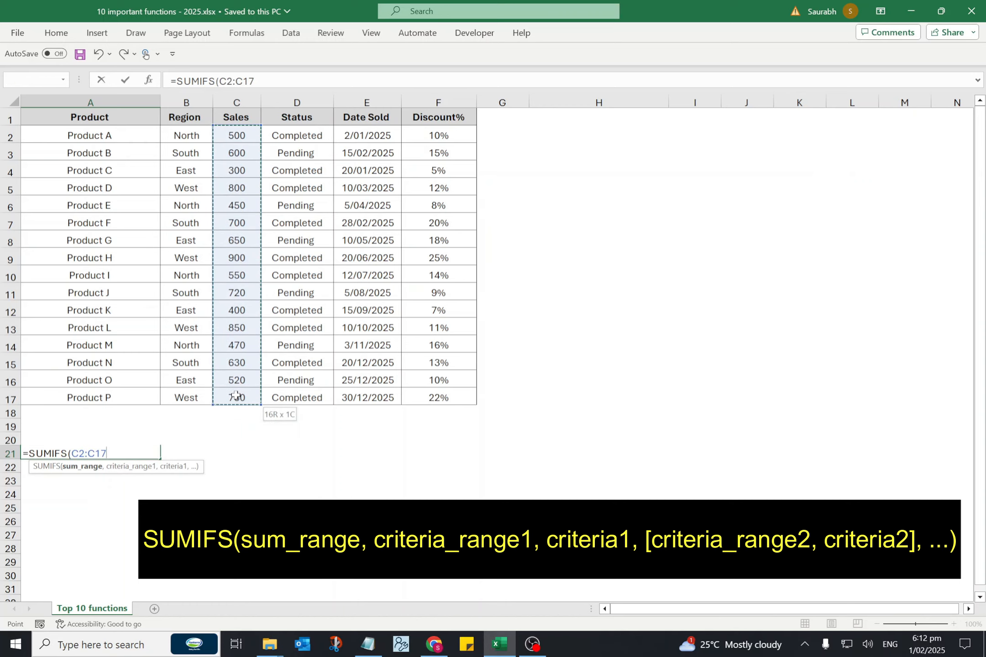
{"action": "type", "text": ","}
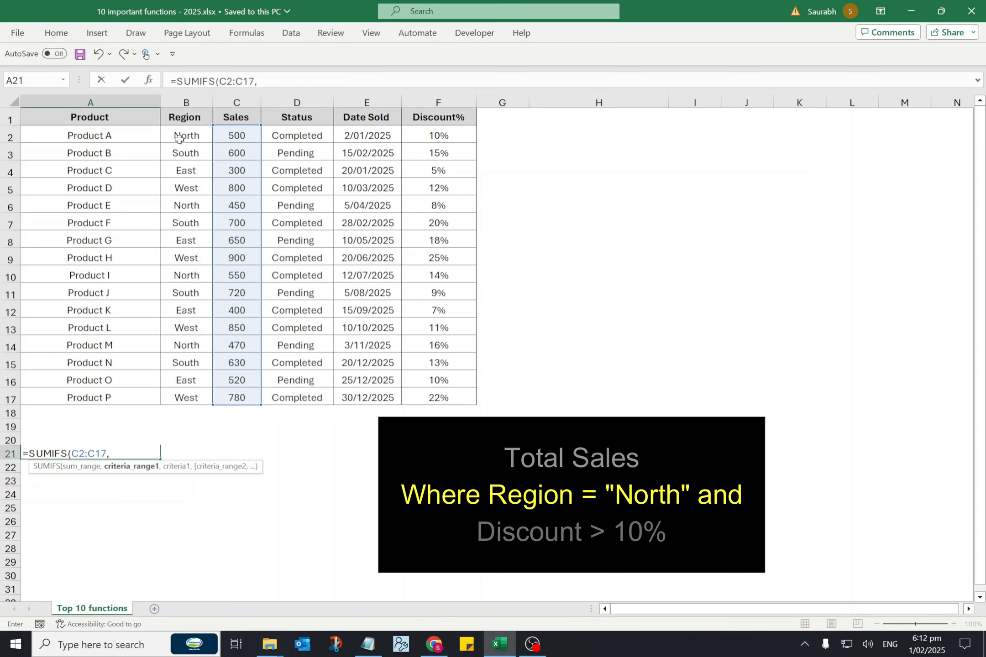
Add the first SUMIFS condition, with criteria range B2:B17 and criterion "North".
{"action": "left_click_drag", "start_coordinate": [180, 136], "coordinate": [182, 391]}
{"action": "type", "text": ","}
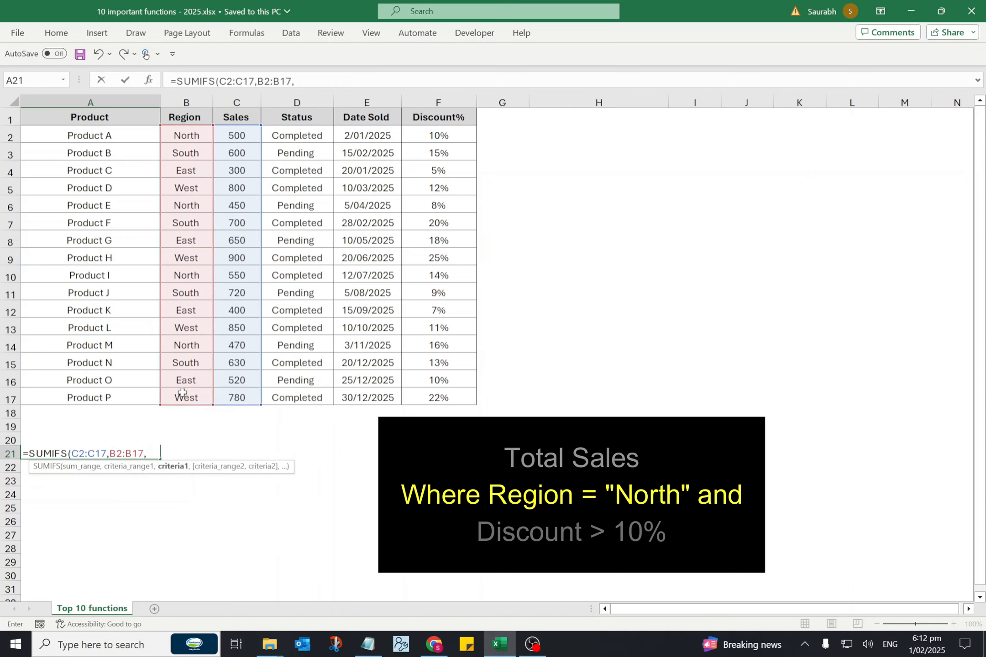
{"action": "type", "text": "\"North"}
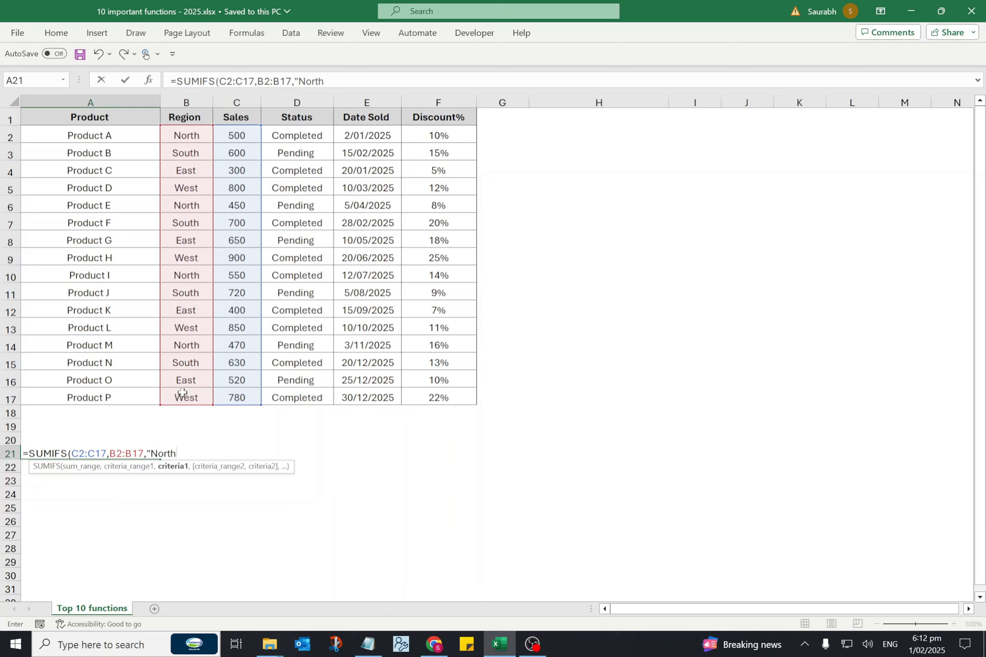
{"action": "type", "text": "\","}
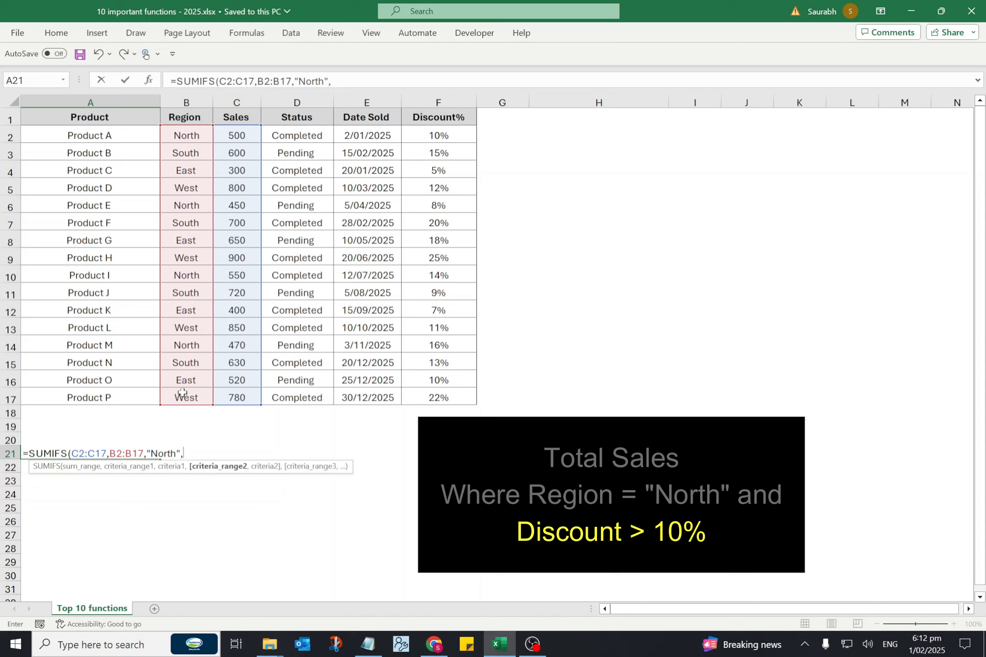
Add the second SUMIFS condition, range F2:F17 with criterion ">10%", and complete the formula.
{"action": "left_click", "coordinate": [427, 137]}
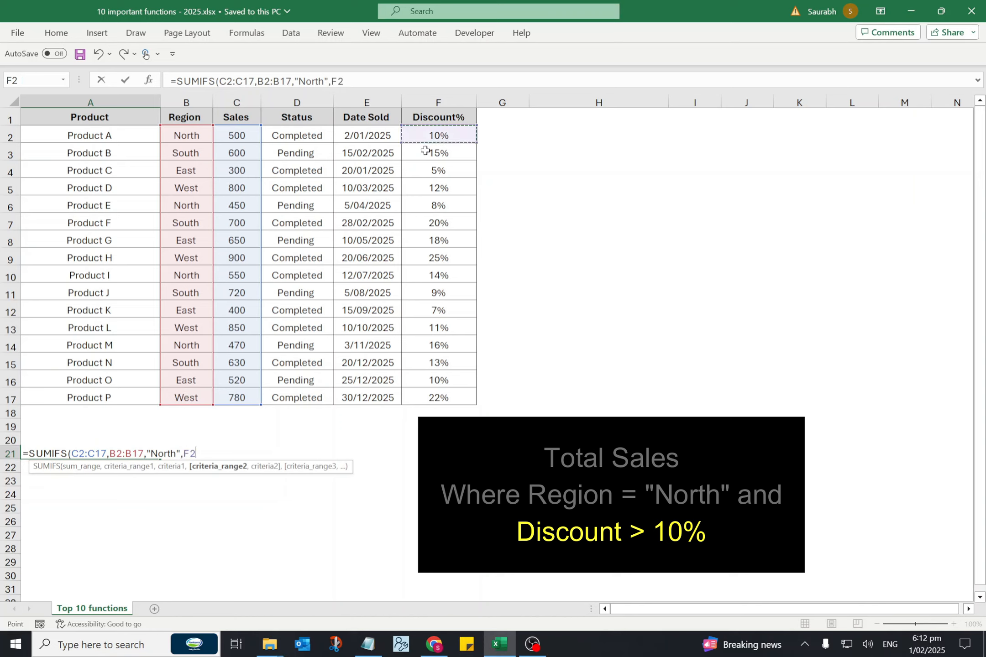
{"action": "left_click_drag", "start_coordinate": [425, 150], "coordinate": [436, 391]}
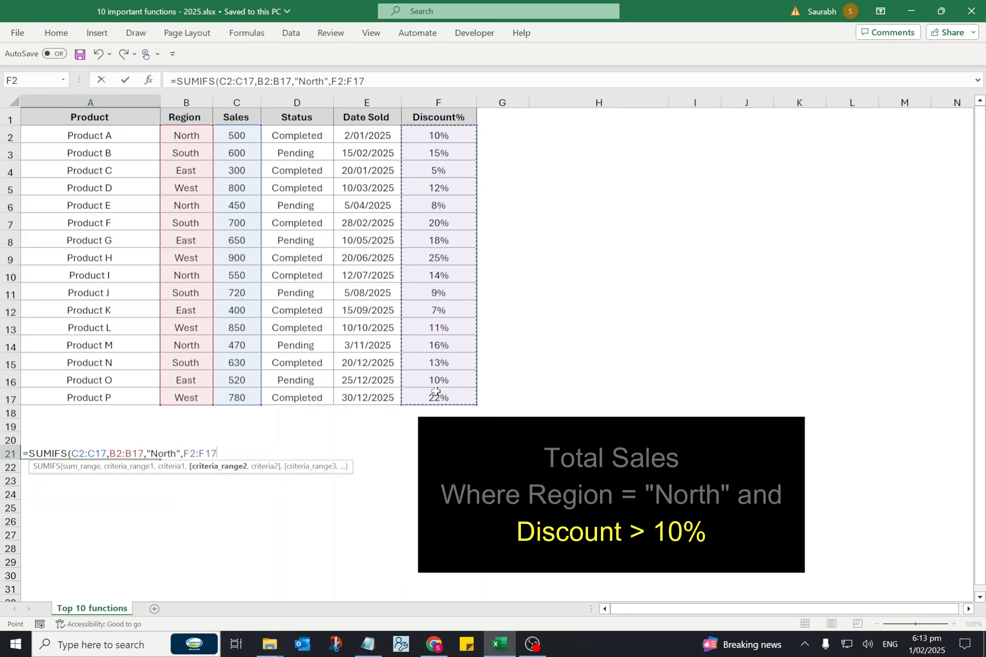
{"action": "type", "text": ","}
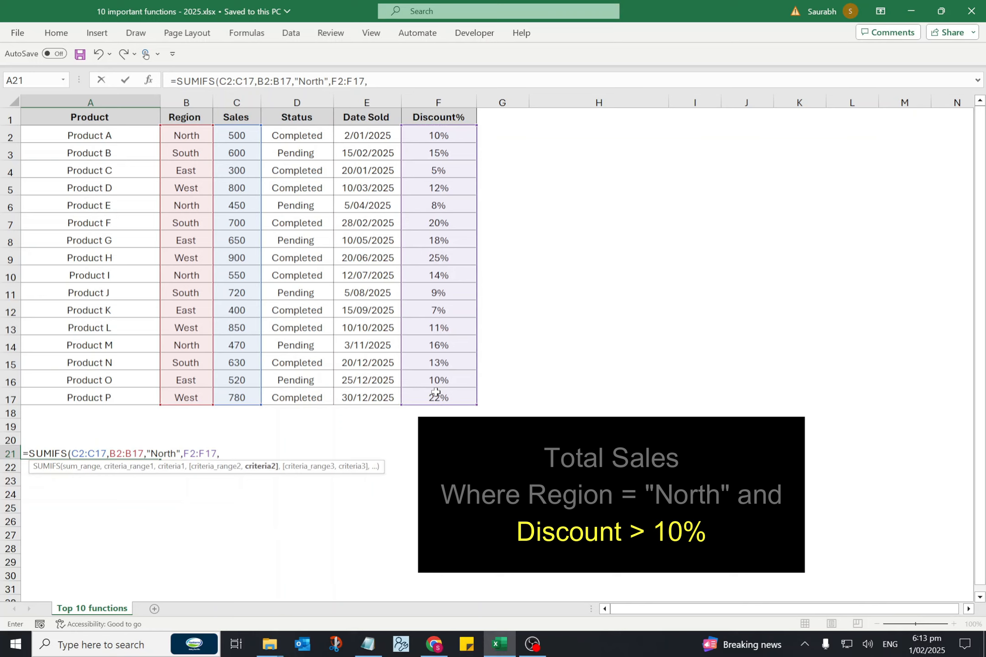
{"action": "type", "text": "\">10%\")"}
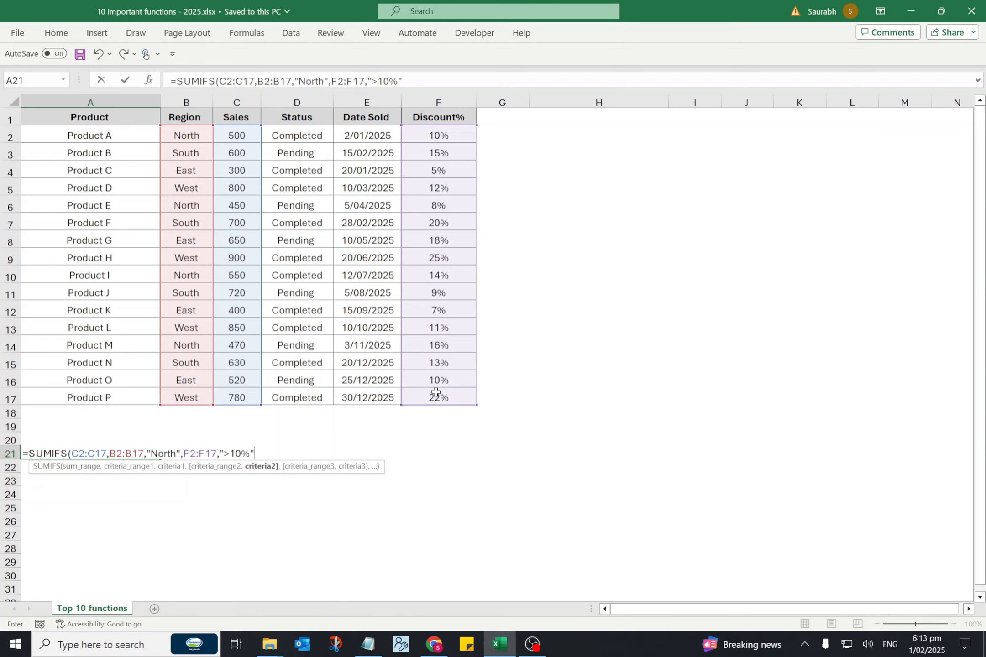
{"action": "key", "text": "Return"}
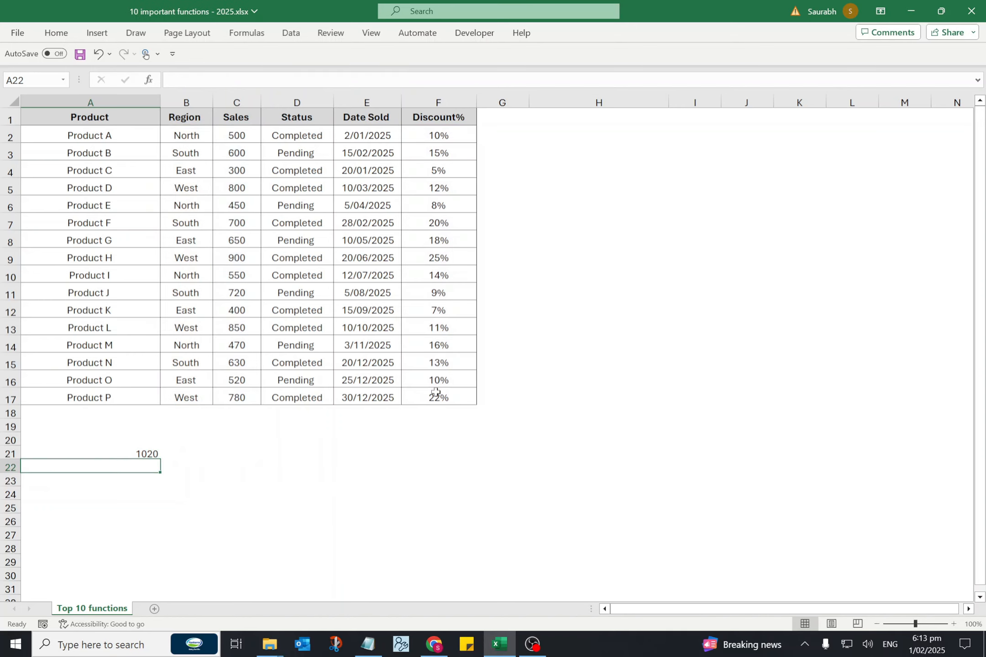
Start a COUNTIFS formula in A21 with criteria range D2:D17 and criterion "Completed" as the first condition.
{"action": "key", "text": "Up"}
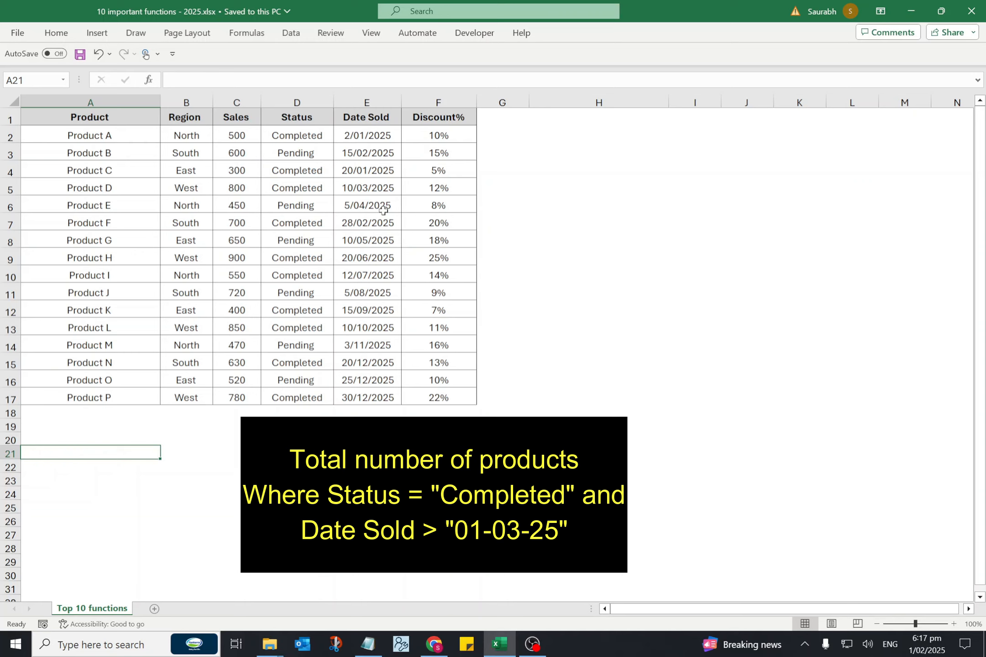
{"action": "type", "text": "=COUNT"}
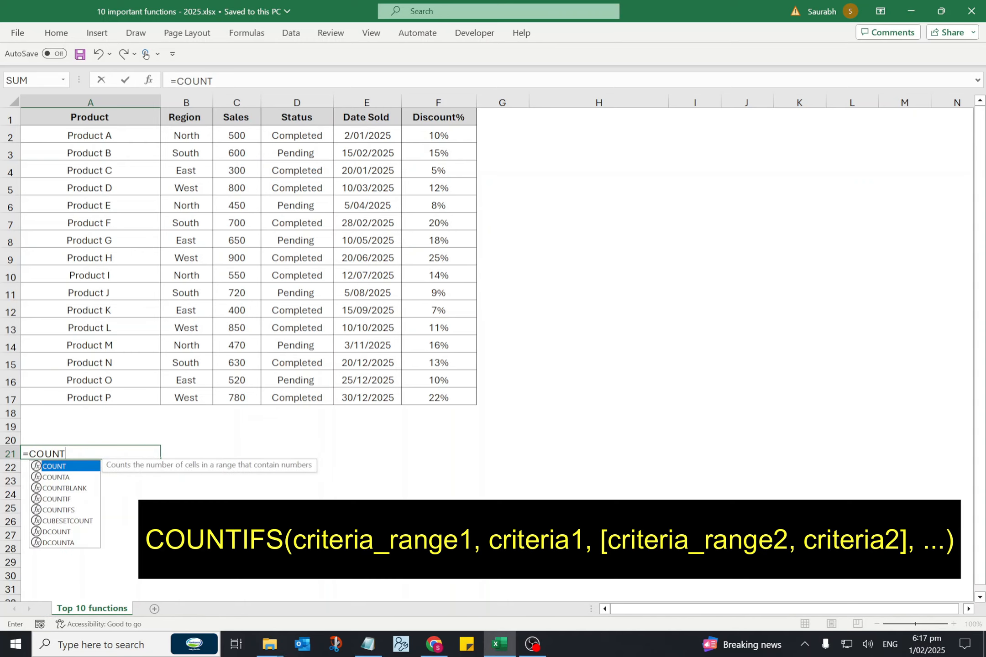
{"action": "type", "text": "IFS("}
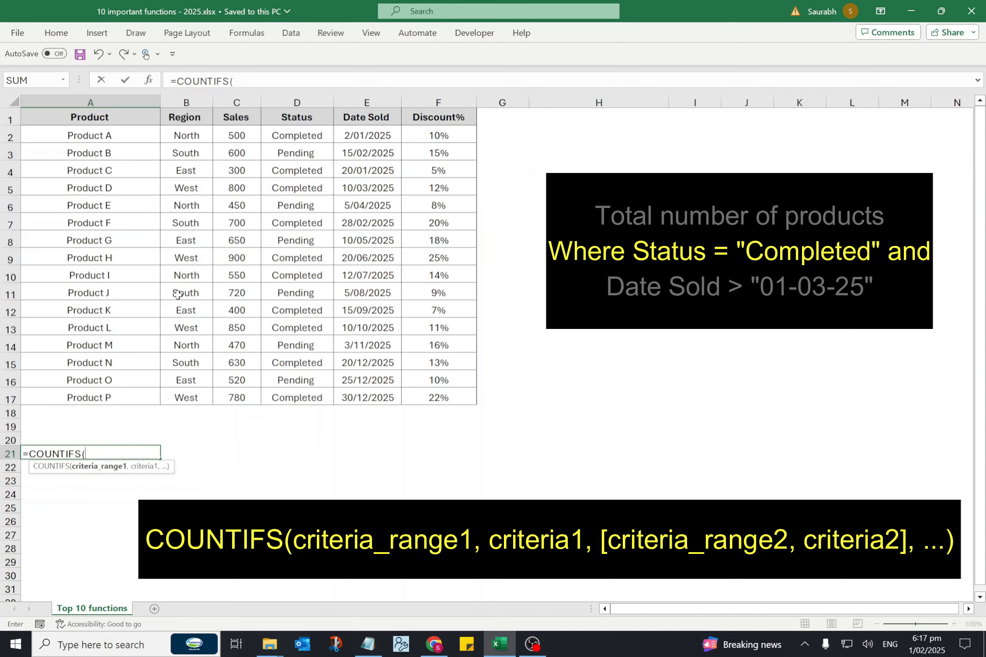
{"action": "left_click_drag", "start_coordinate": [295, 135], "coordinate": [320, 396]}
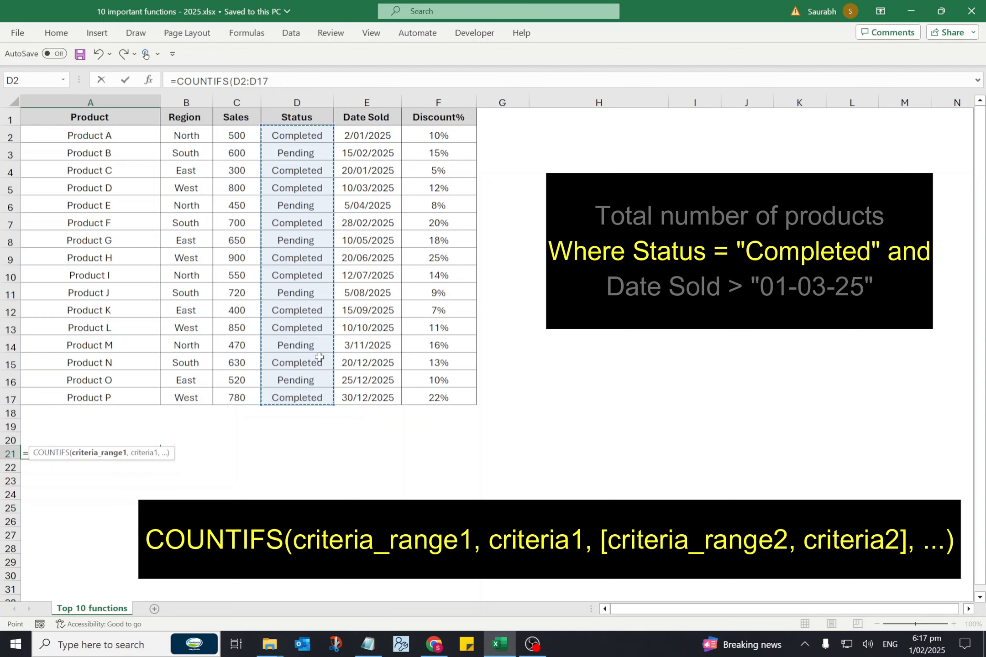
{"action": "type", "text": ","}
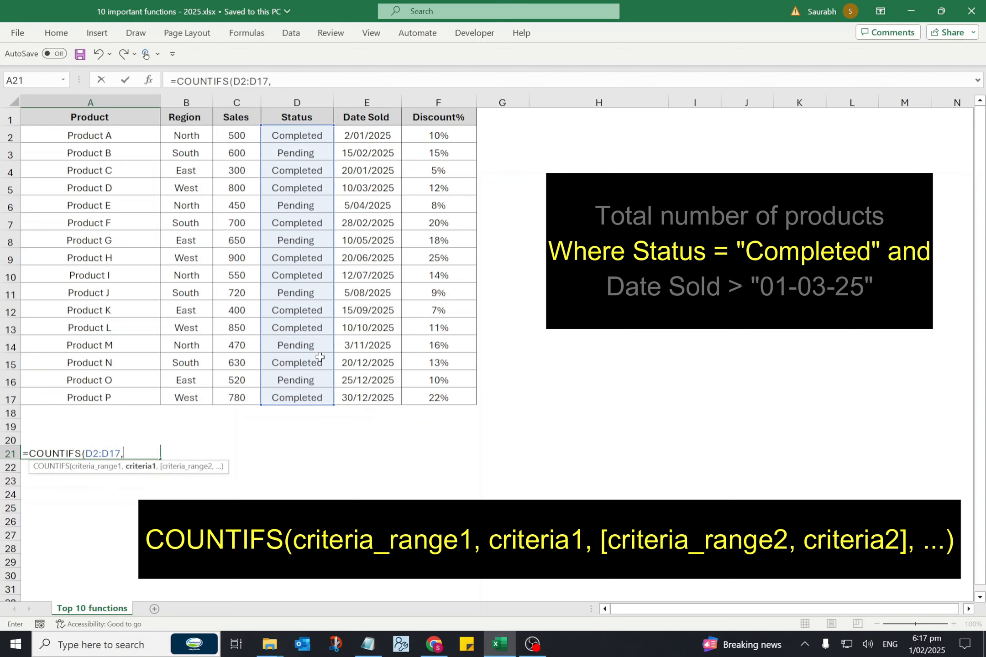
{"action": "type", "text": "\"Comp"}
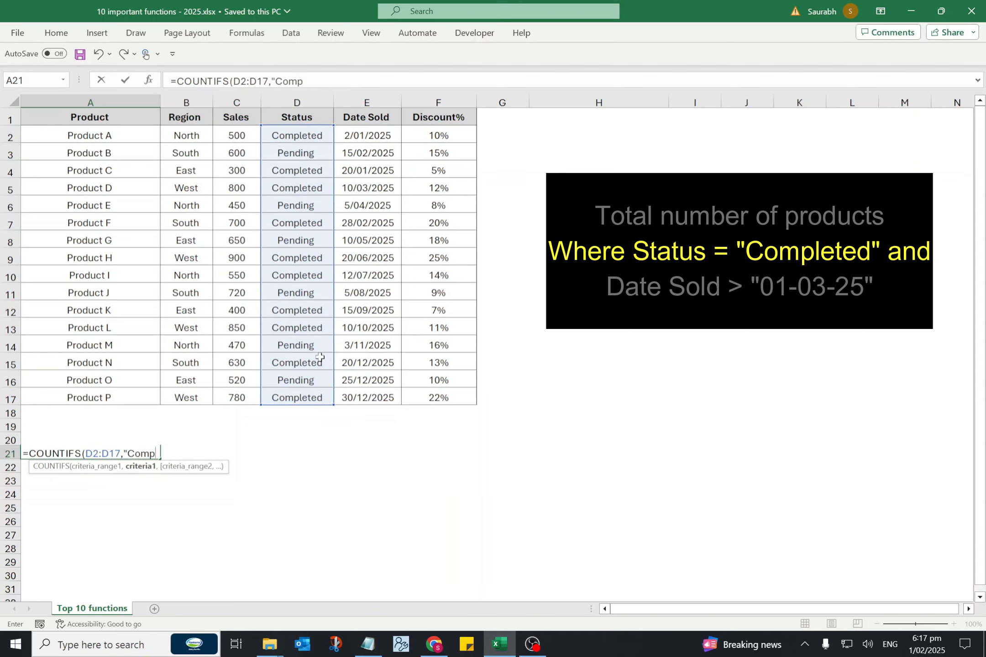
{"action": "type", "text": "leted\","}
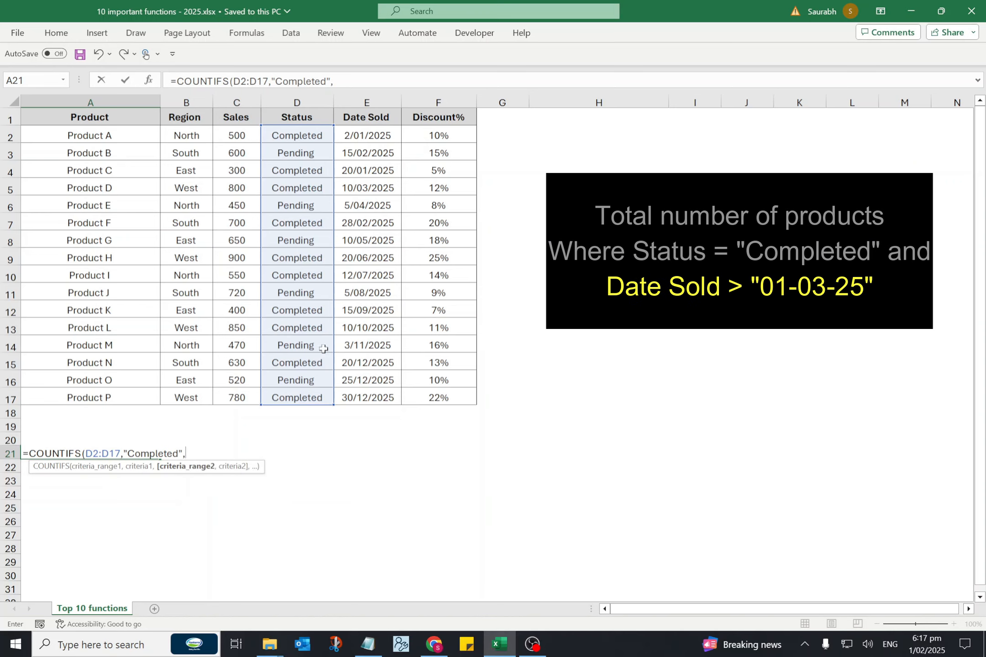
Add the second COUNTIFS condition, range E2:E17 with criterion ">1-3-2025", and complete the formula.
{"action": "left_click_drag", "start_coordinate": [396, 135], "coordinate": [392, 395]}
{"action": "type", "text": ","}
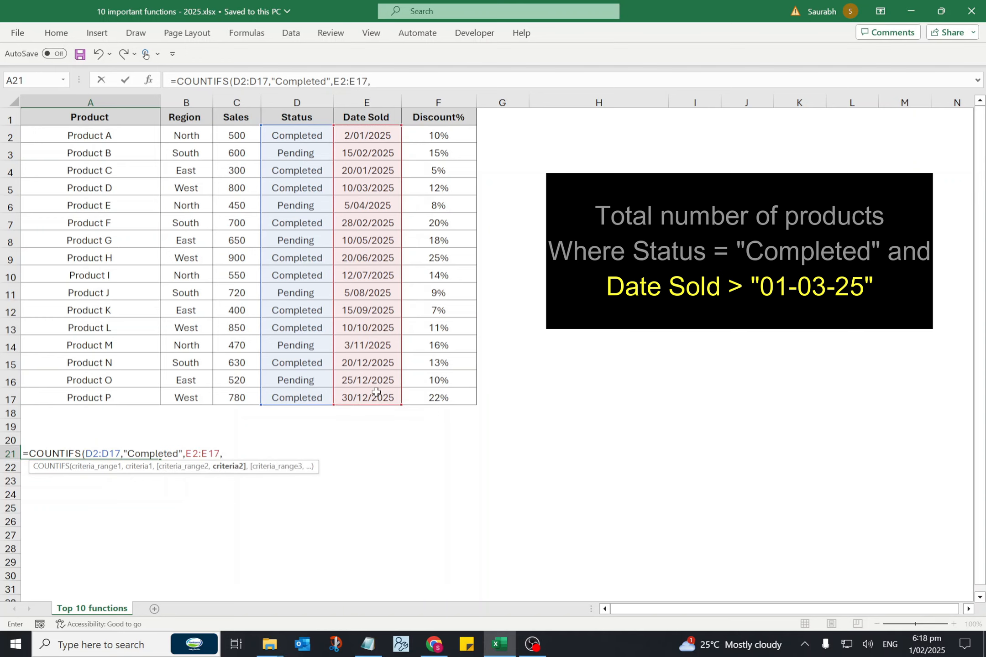
{"action": "type", "text": "\">1-3-2025\")"}
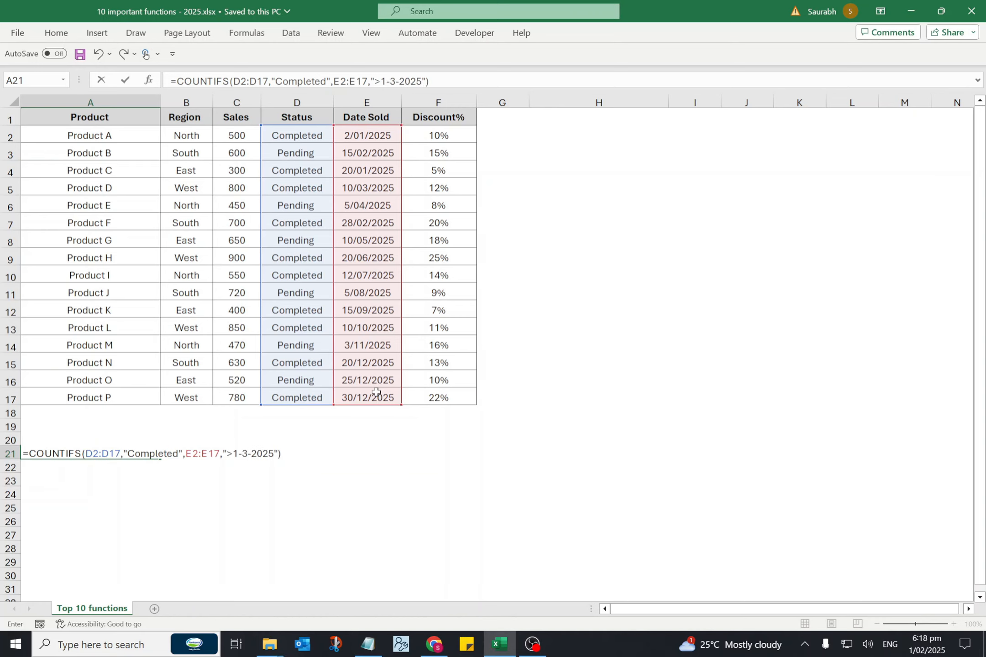
{"action": "key", "text": "Return"}
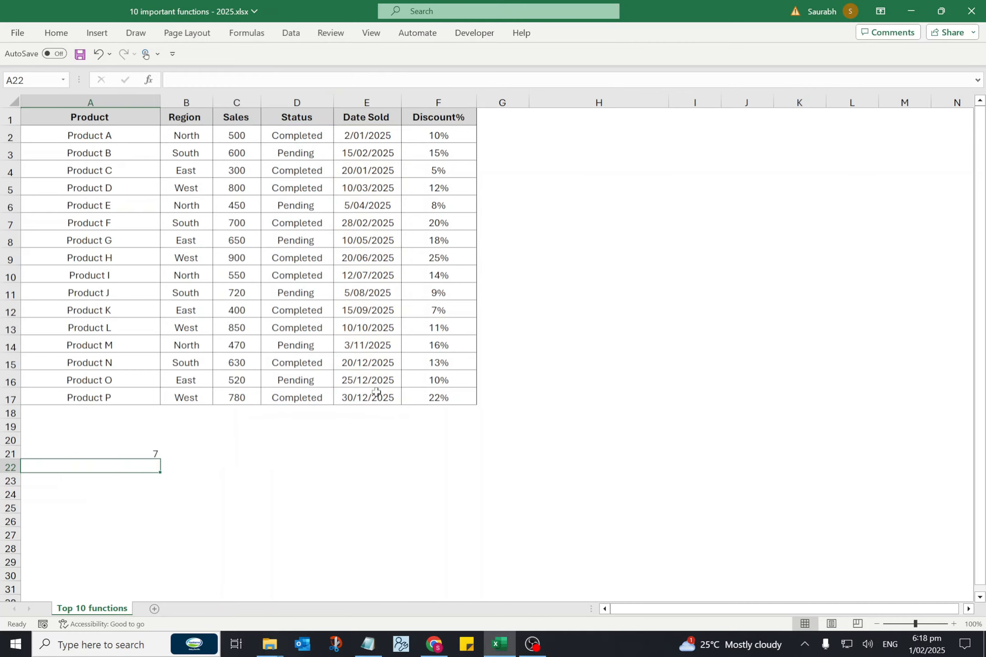
{"action": "key", "text": "Up"}
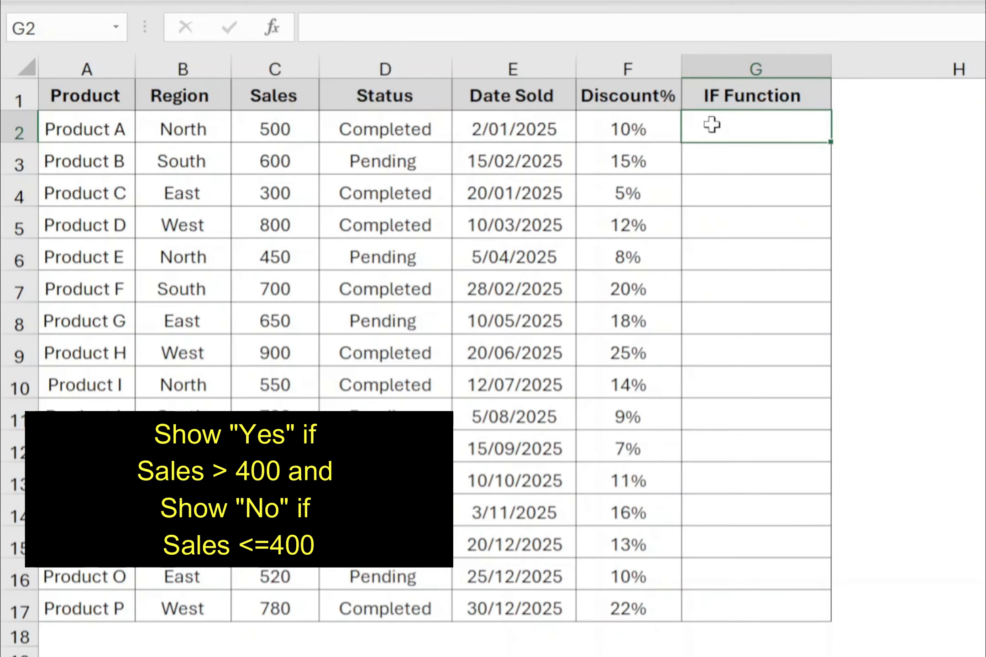
Start an IF formula in G2 with the logical test C2>400.
{"action": "double_click", "coordinate": [580, 128]}
{"action": "type", "text": "="}
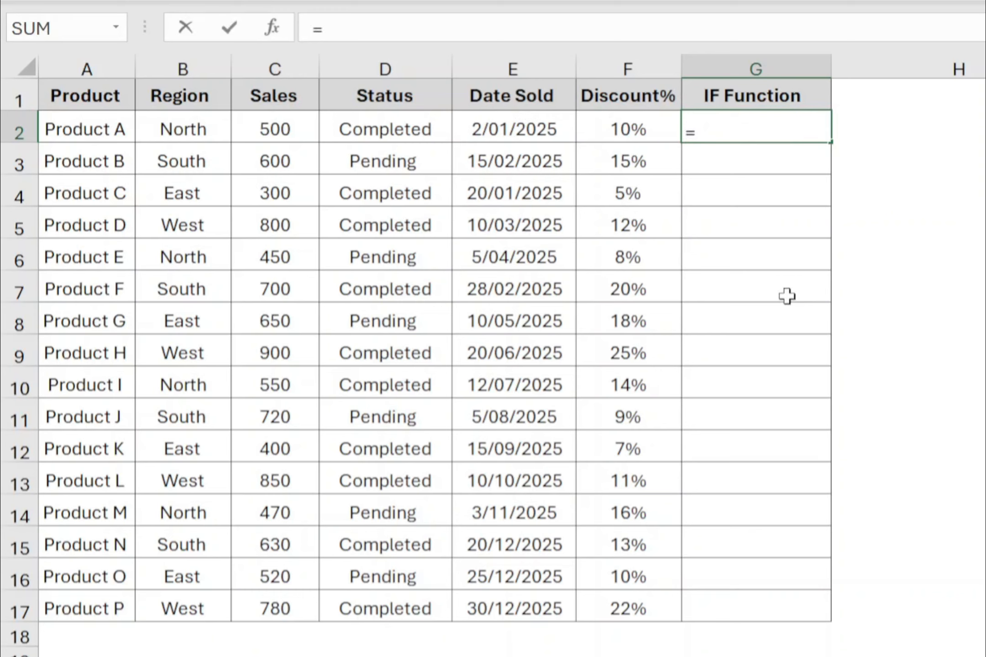
{"action": "type", "text": "IF("}
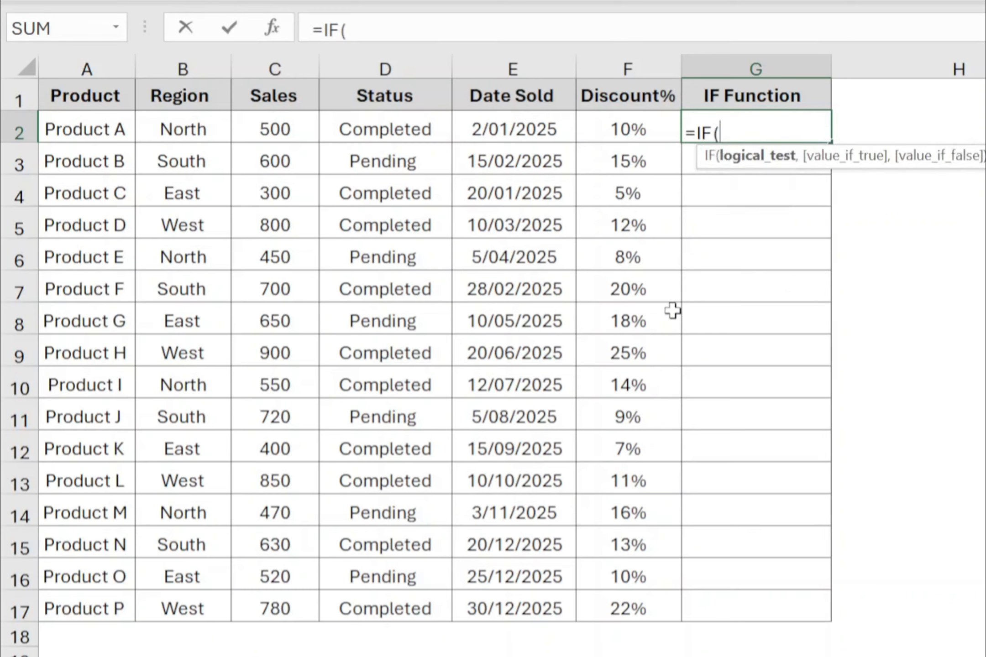
{"action": "left_click", "coordinate": [297, 128]}
{"action": "type", "text": ">400"}
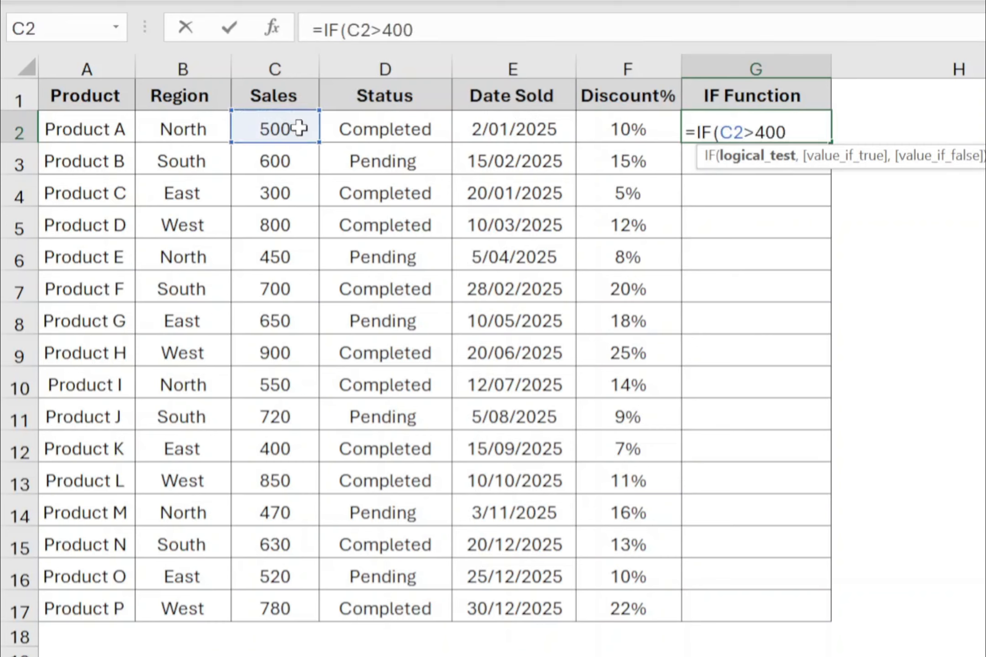
{"action": "type", "text": ",\"Yes\""}
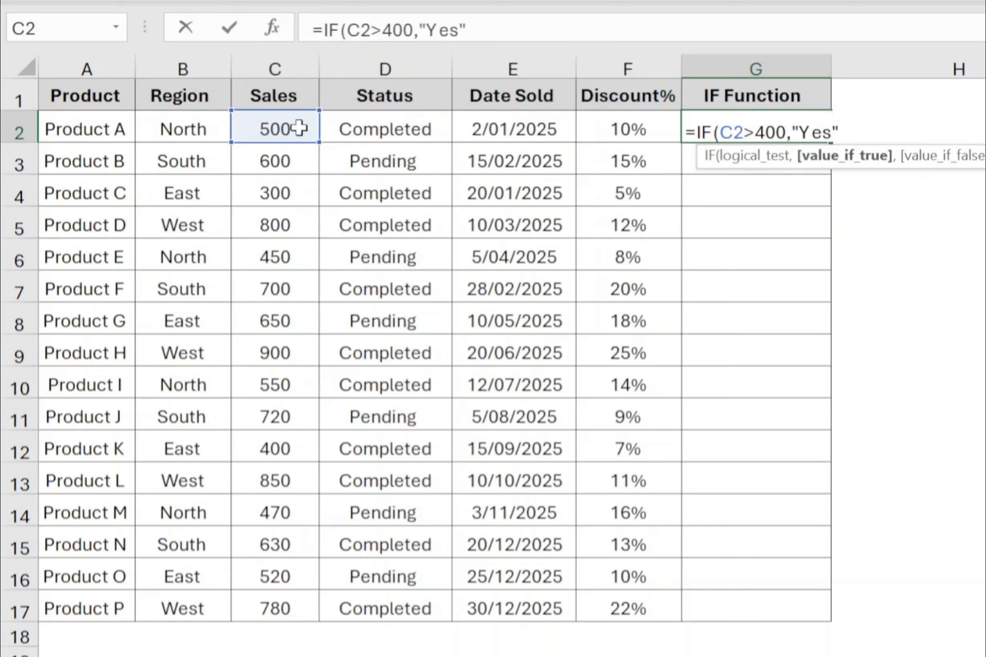
{"action": "type", "text": ","}
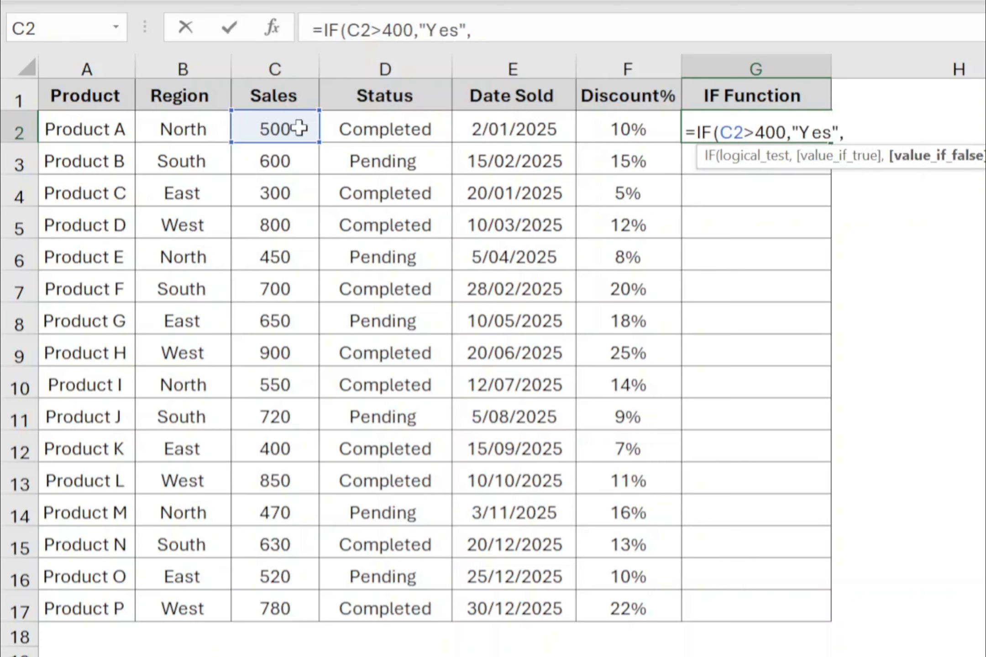
{"action": "type", "text": "\"No\")"}
Set the IF formula to return "Yes" when true and "No" when false, and complete it.
{"action": "key", "text": "Return"}
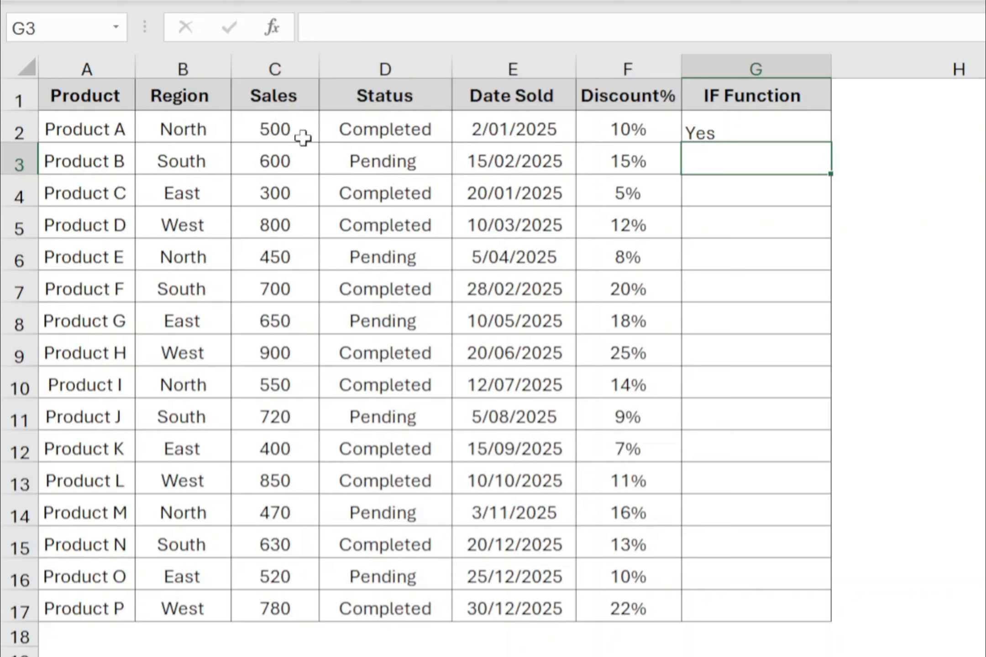
Fill the IF formula from G2 down to G17 and check the copied formulas in the IF Function column.
{"action": "left_click", "coordinate": [792, 130]}
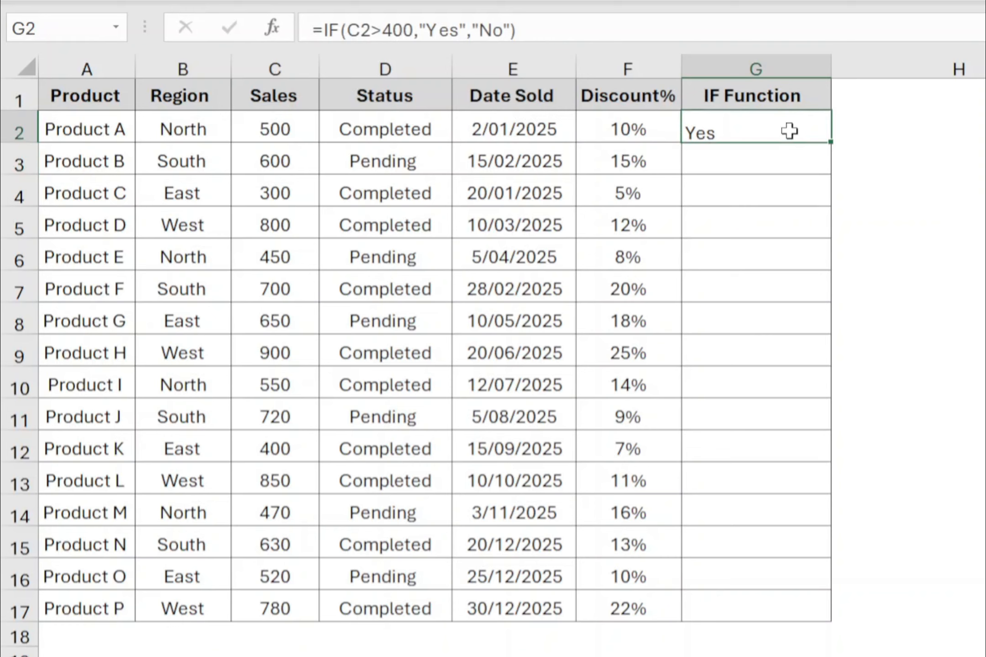
{"action": "double_click", "coordinate": [830, 144]}
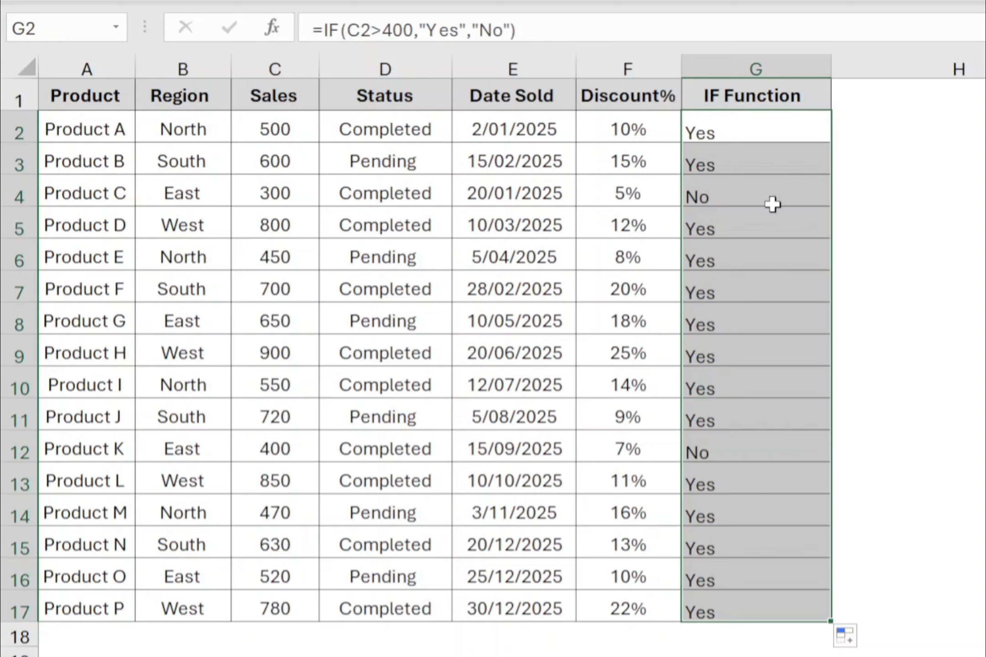
{"action": "left_click", "coordinate": [770, 170]}
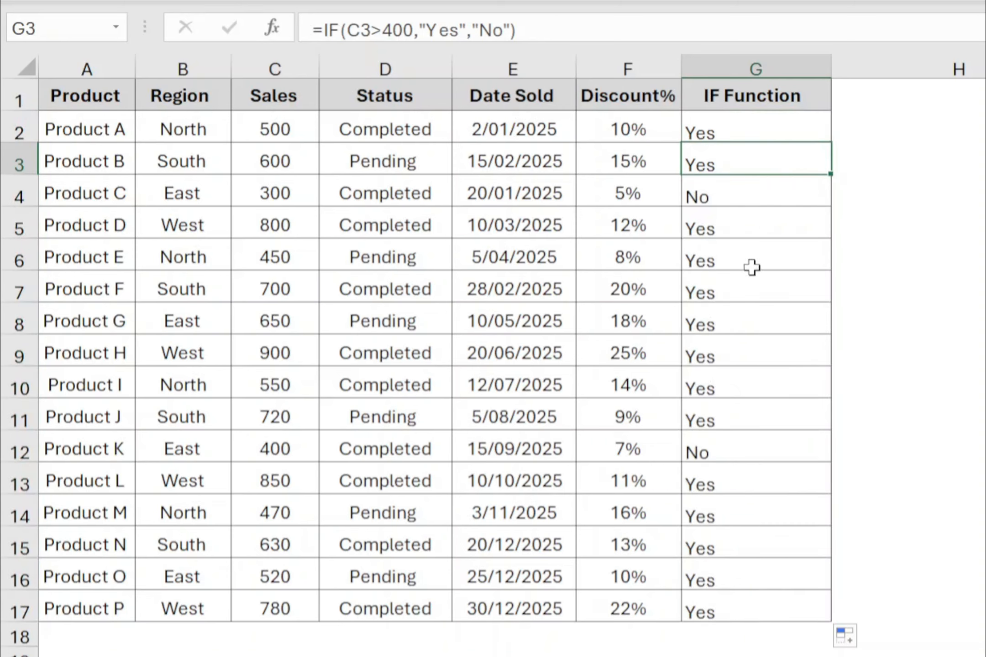
{"action": "left_click", "coordinate": [723, 197]}
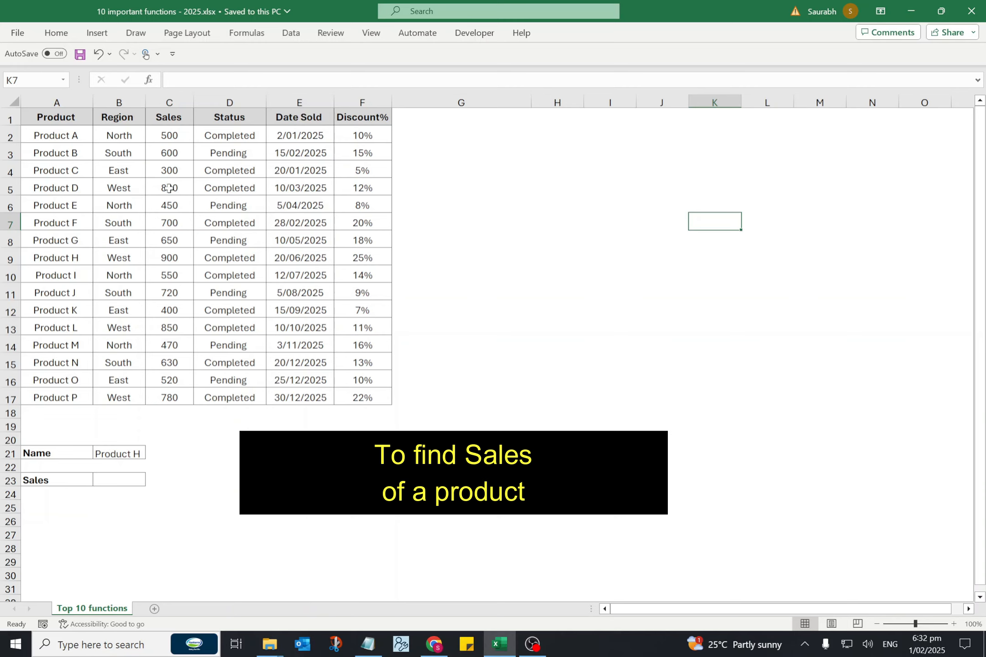
Start an XLOOKUP formula in the Sales cell B23 with the product name in B21 as the lookup value.
{"action": "left_click", "coordinate": [126, 453]}
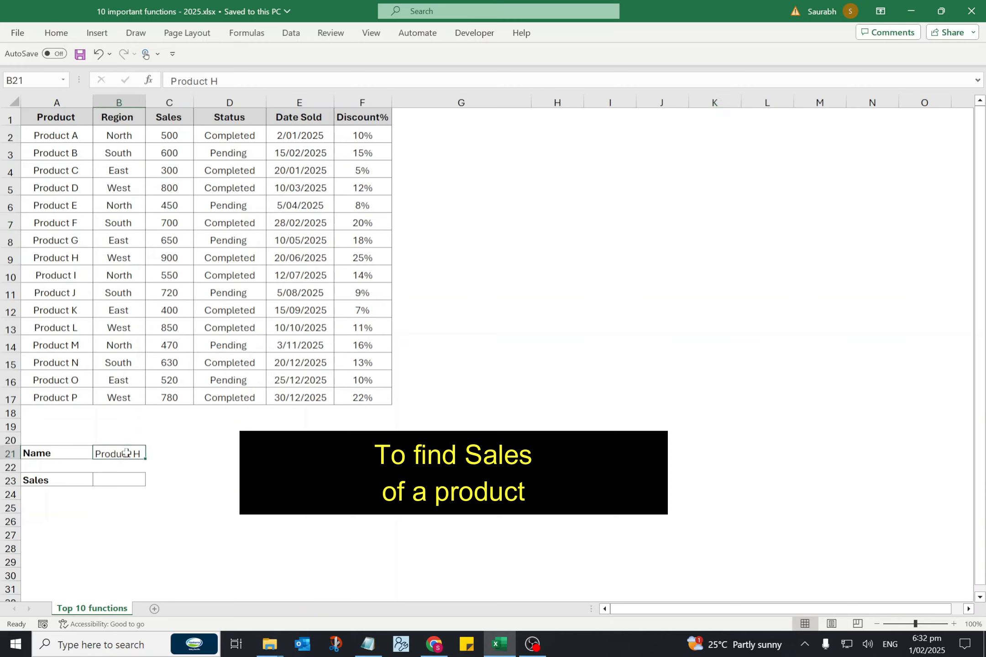
{"action": "left_click", "coordinate": [116, 480]}
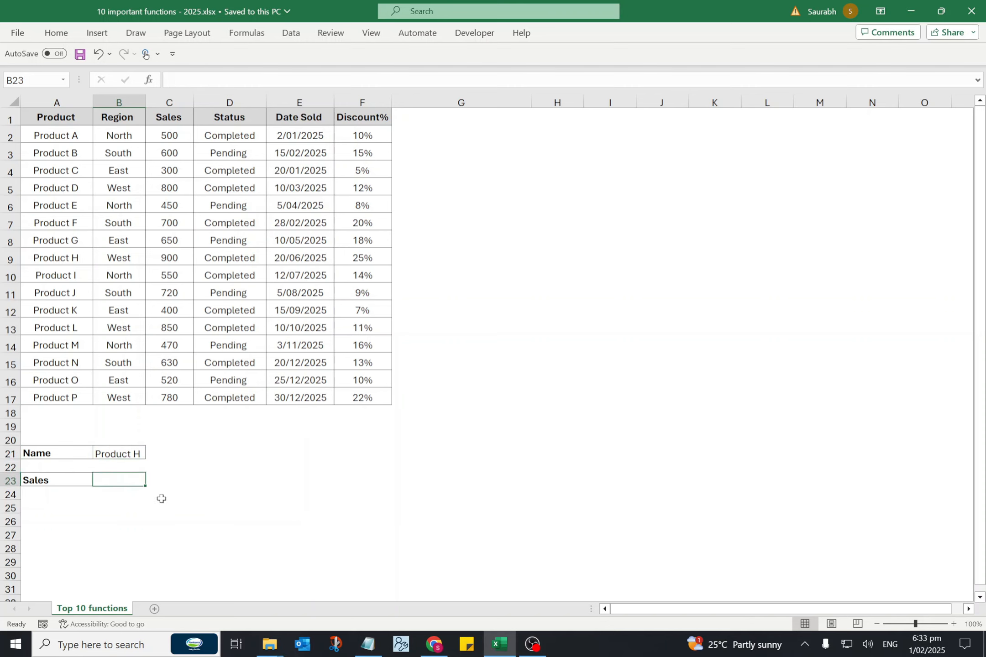
{"action": "type", "text": "=XLOO"}
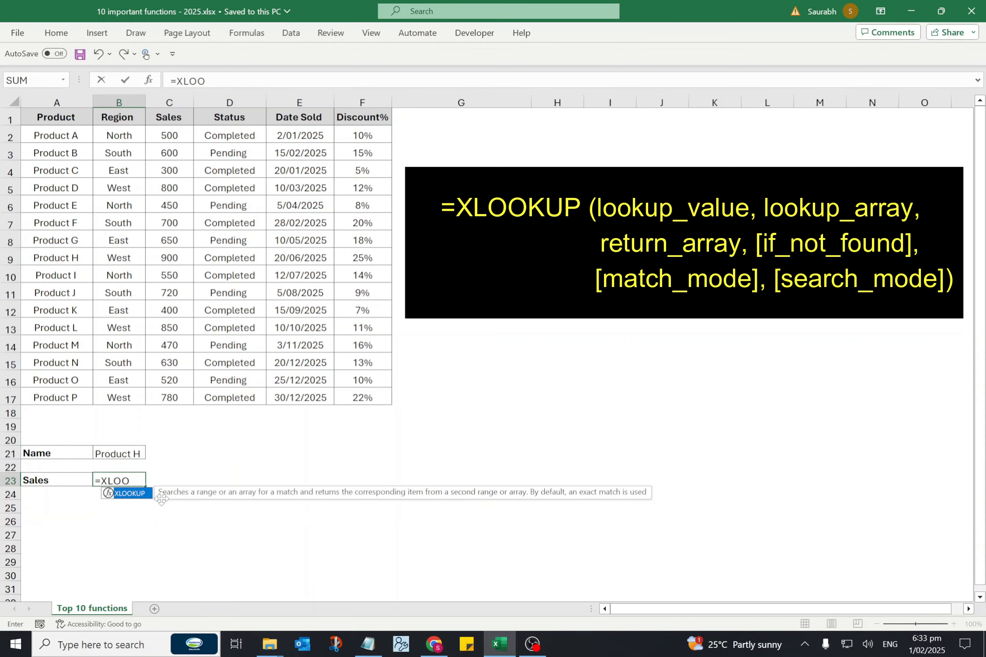
{"action": "type", "text": "KUP("}
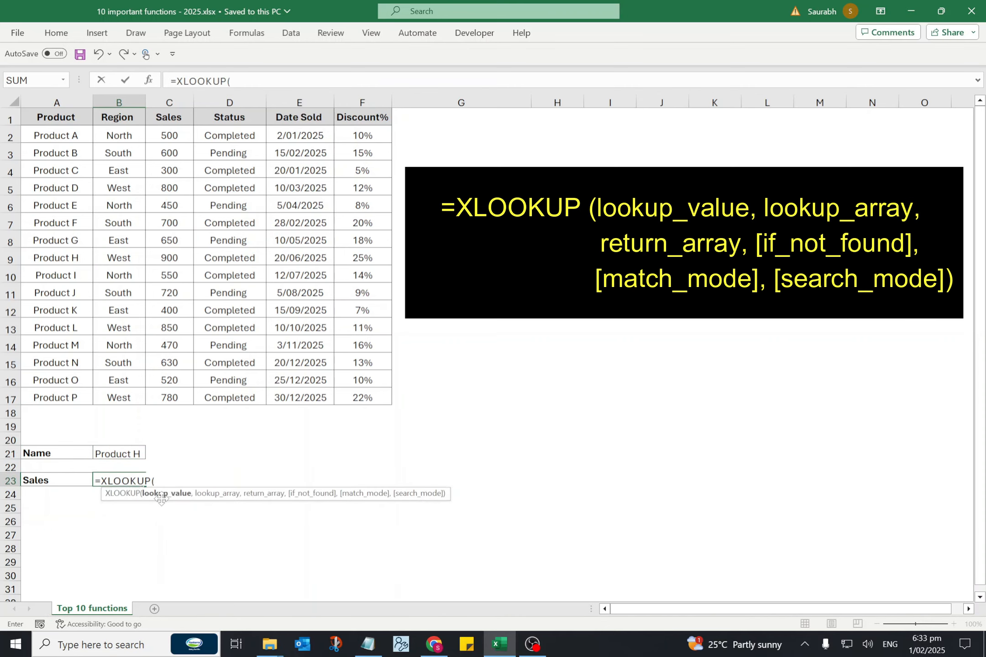
{"action": "left_click", "coordinate": [116, 454]}
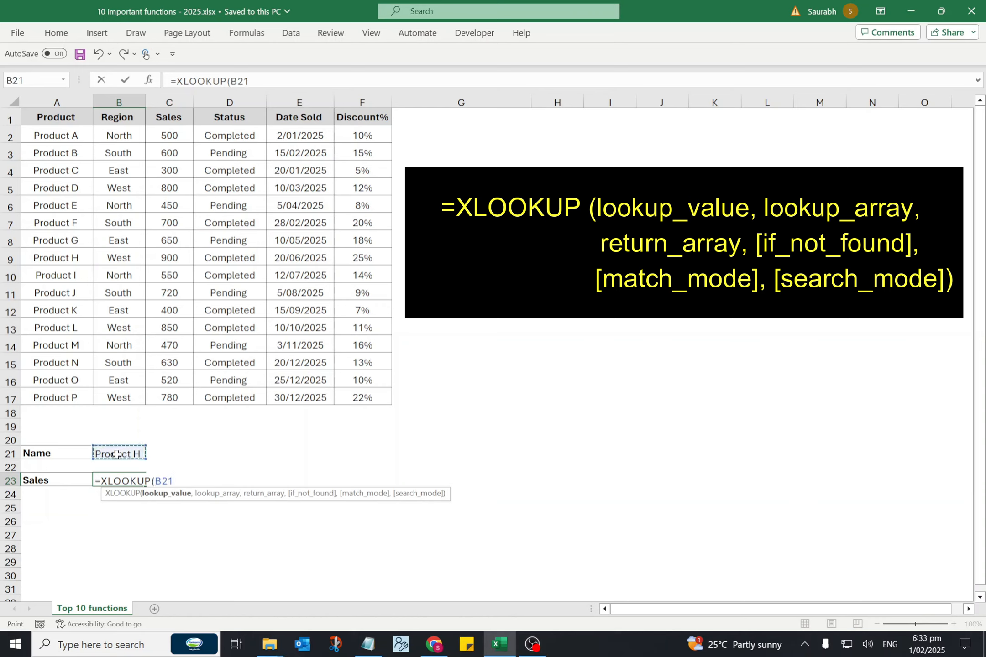
{"action": "type", "text": ","}
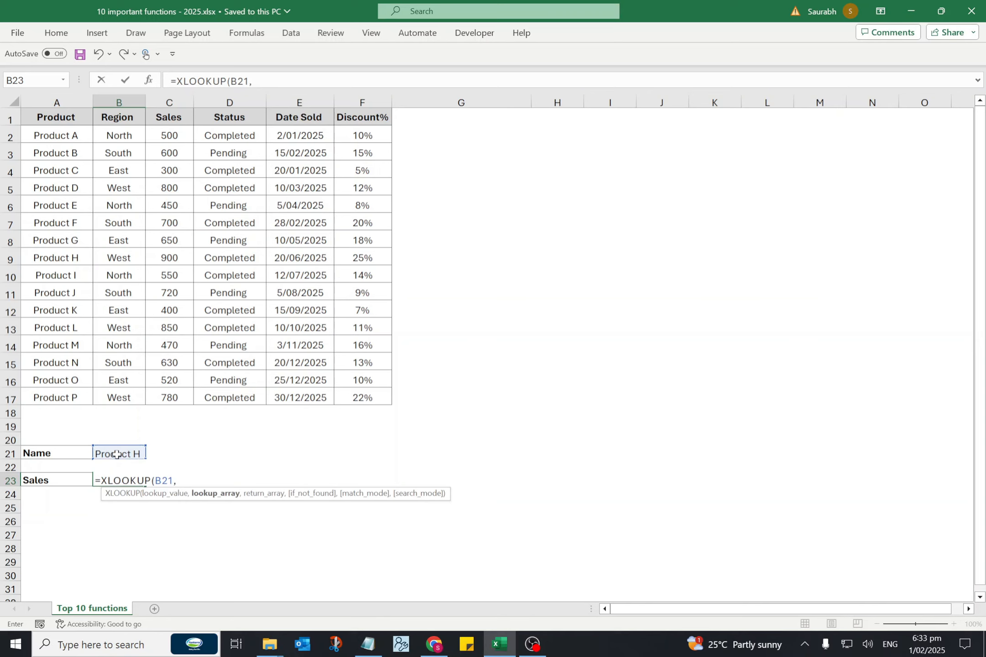
Set the XLOOKUP lookup array to A2:A17 and the return array to C2:C17.
{"action": "left_click_drag", "start_coordinate": [69, 135], "coordinate": [71, 400]}
{"action": "type", "text": ","}
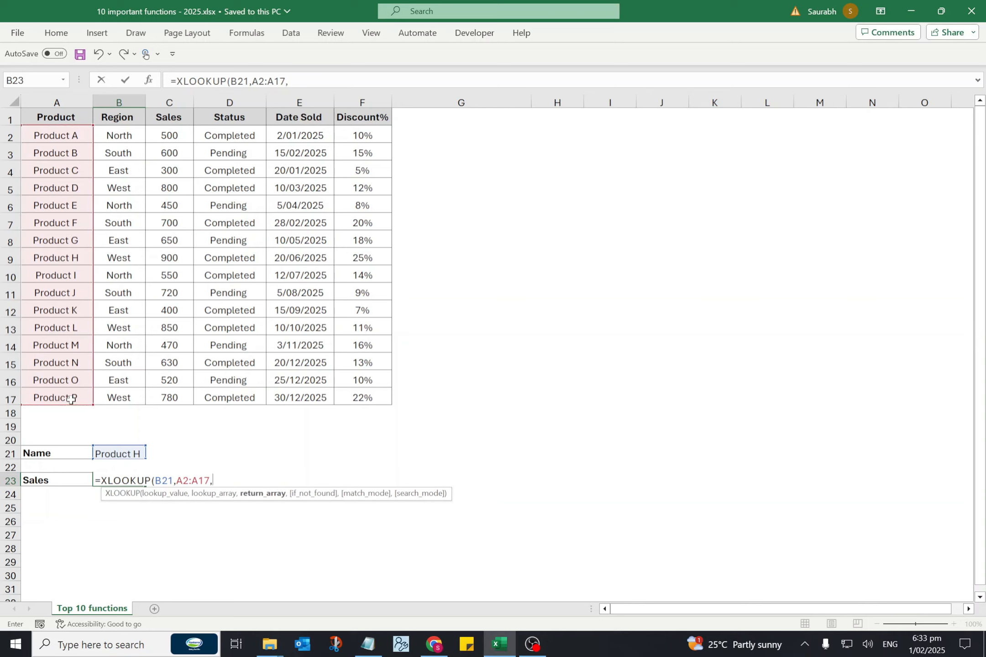
{"action": "left_click_drag", "start_coordinate": [169, 135], "coordinate": [176, 395]}
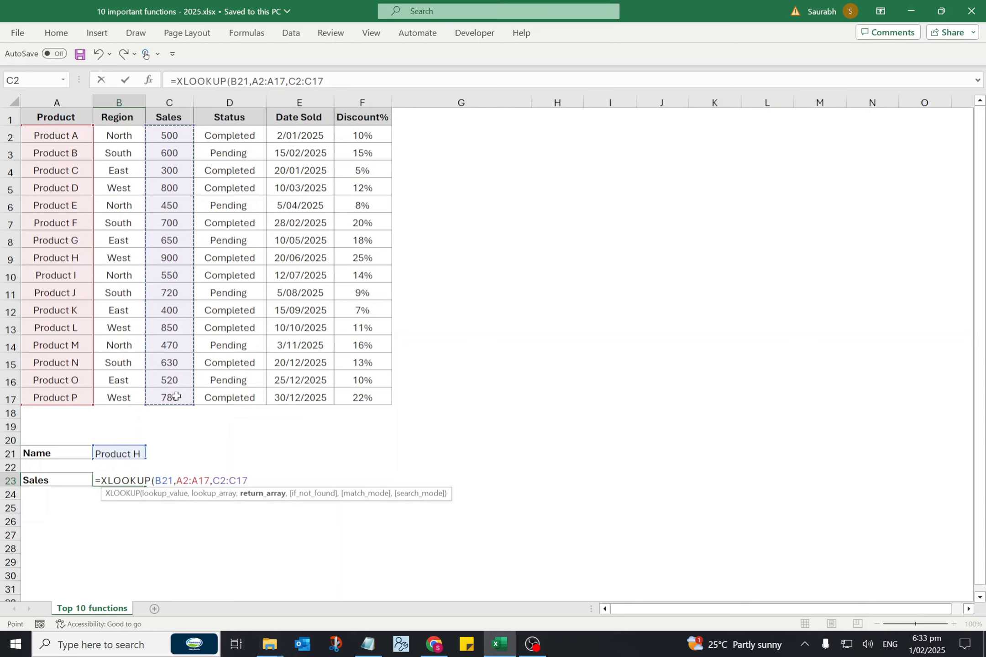
{"action": "type", "text": ","}
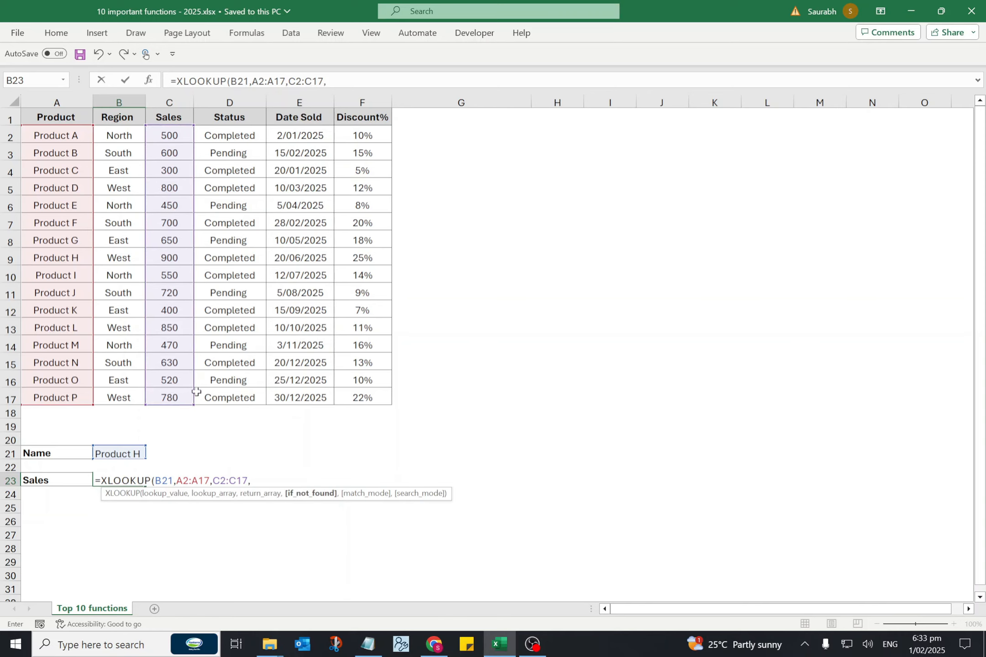
{"action": "type", "text": "\"Not FOund"}
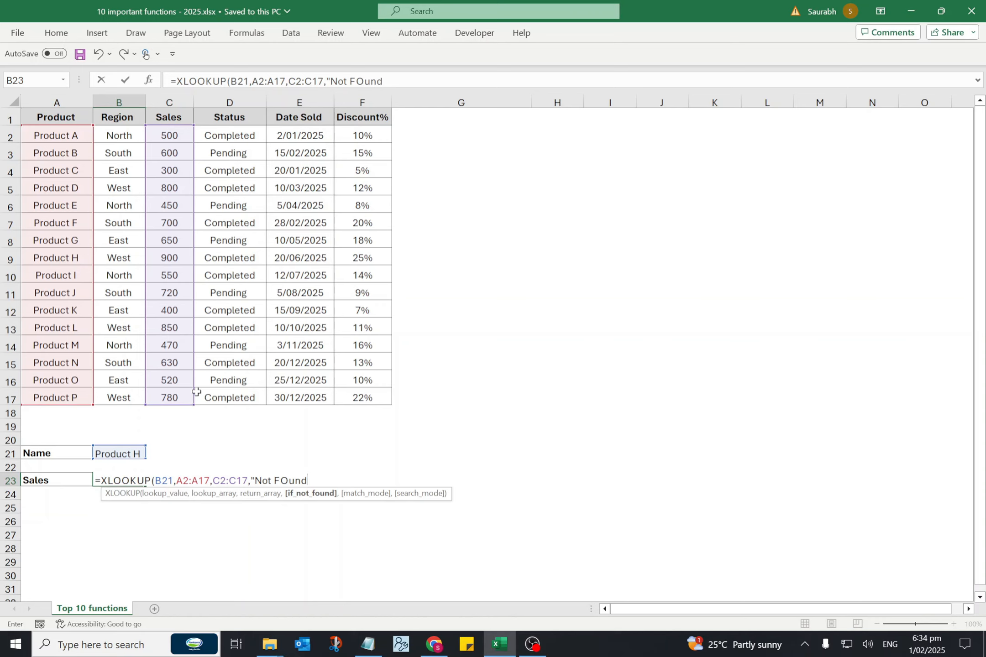
{"action": "type", "text": "\")"}
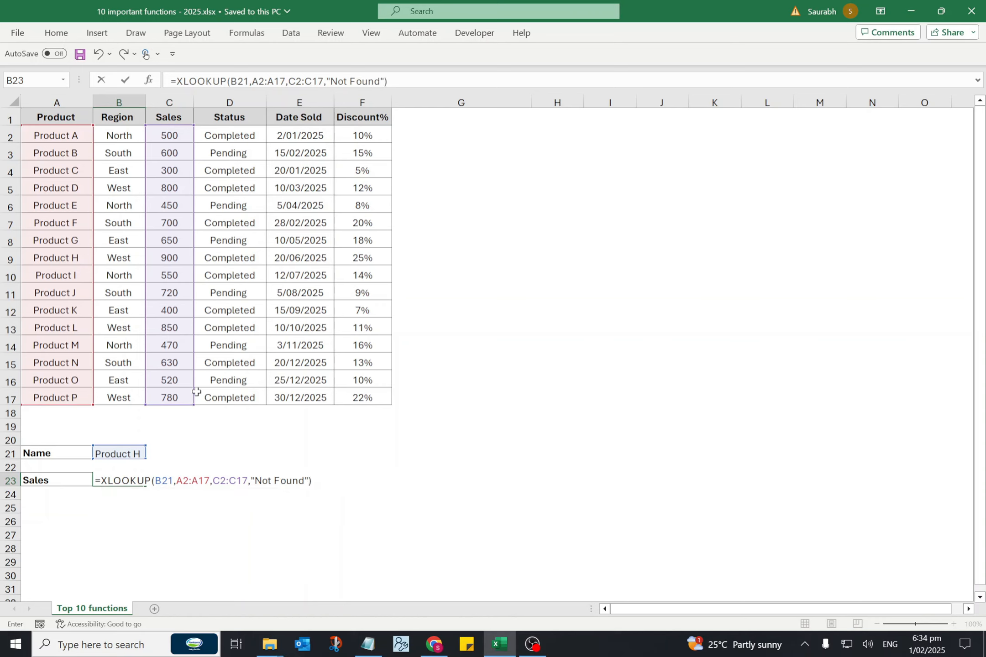
Add "Not Found" as the XLOOKUP if-not-found value, complete the formula, and check B23 against the name in B21.
{"action": "key", "text": "Return"}
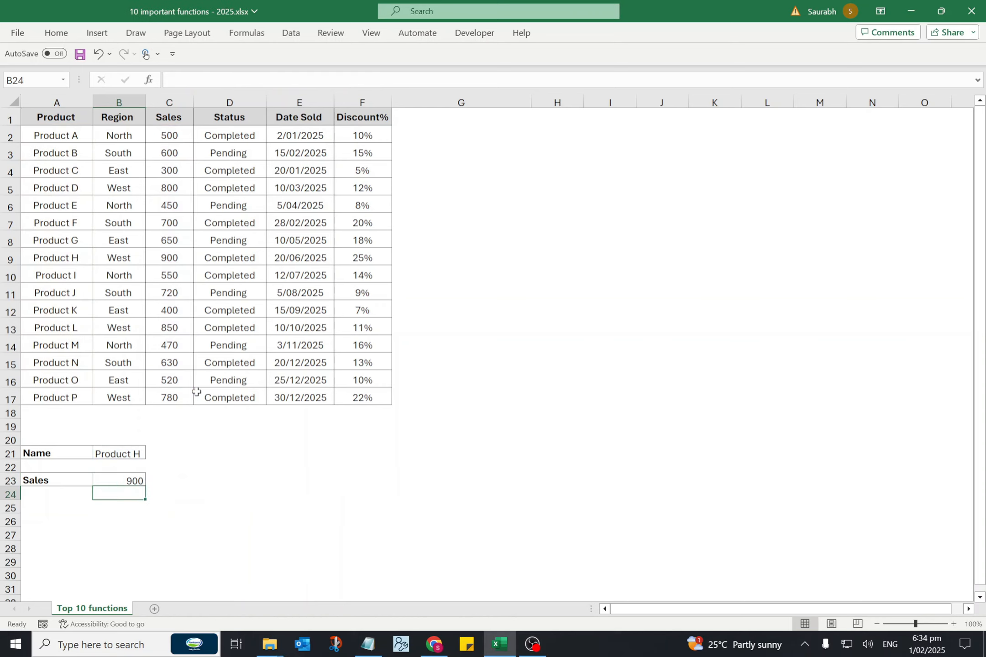
{"action": "left_click", "coordinate": [125, 482]}
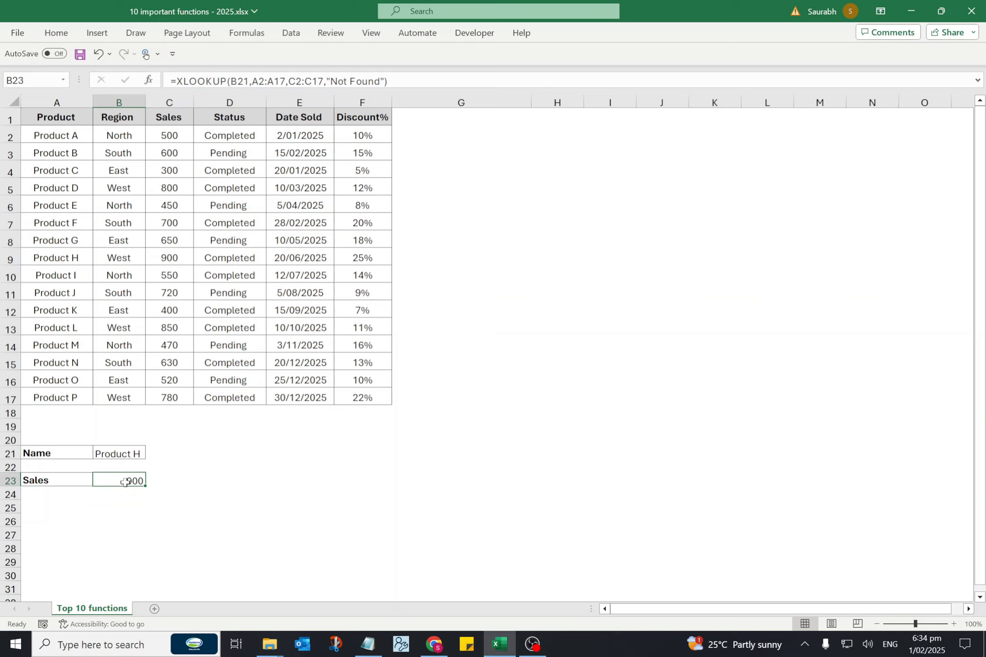
{"action": "left_click", "coordinate": [131, 454]}
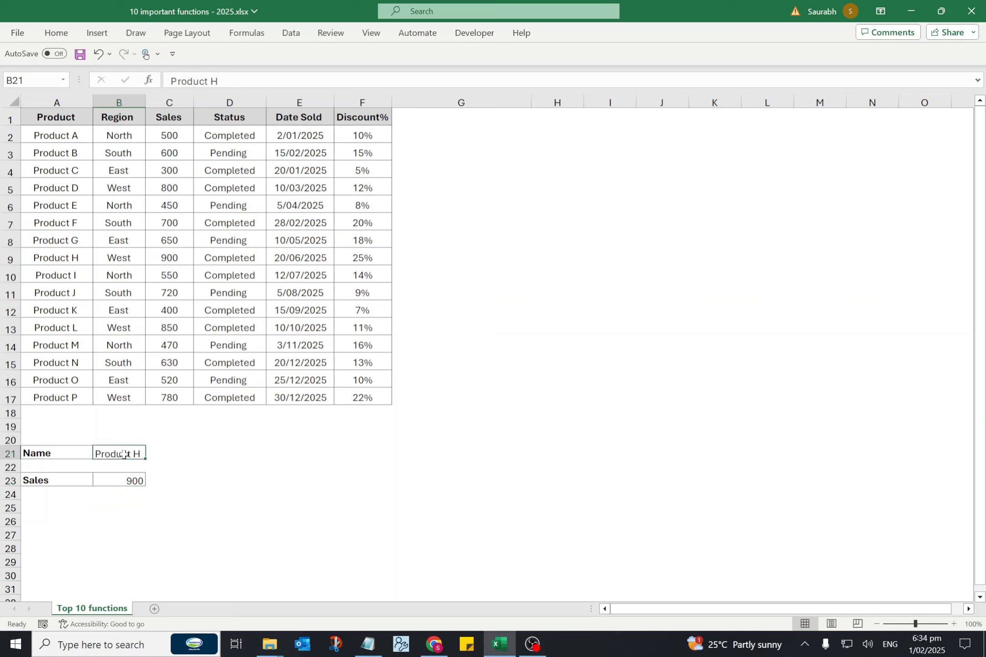
Change the product name in B21 to Product N and check the XLOOKUP formula's Sales result in B23.
{"action": "key", "text": "F2"}
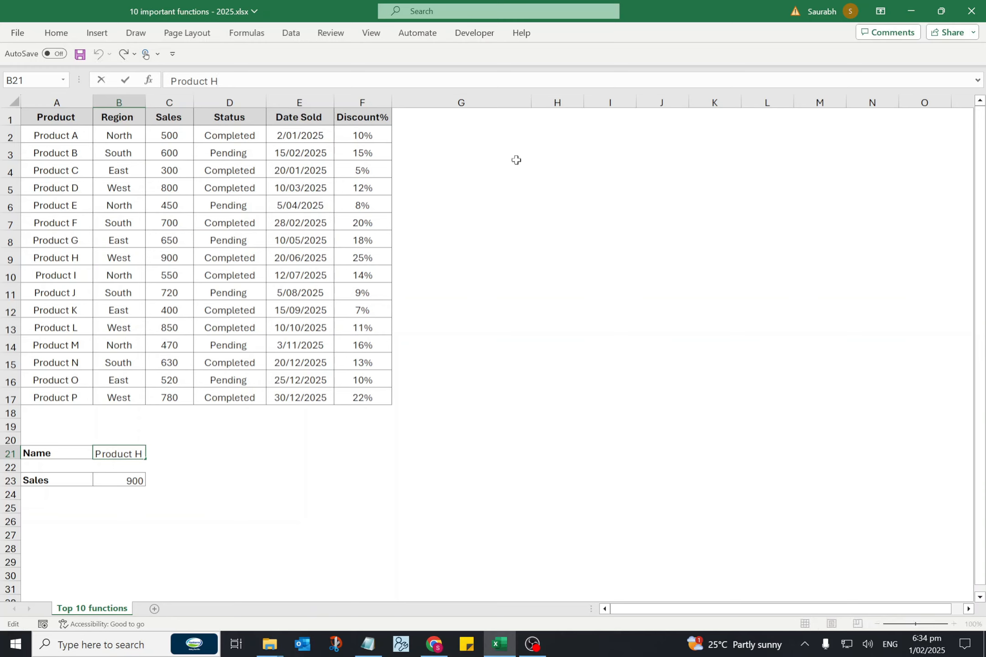
{"action": "key", "text": "BackSpace"}
{"action": "type", "text": "N"}
{"action": "key", "text": "Return"}
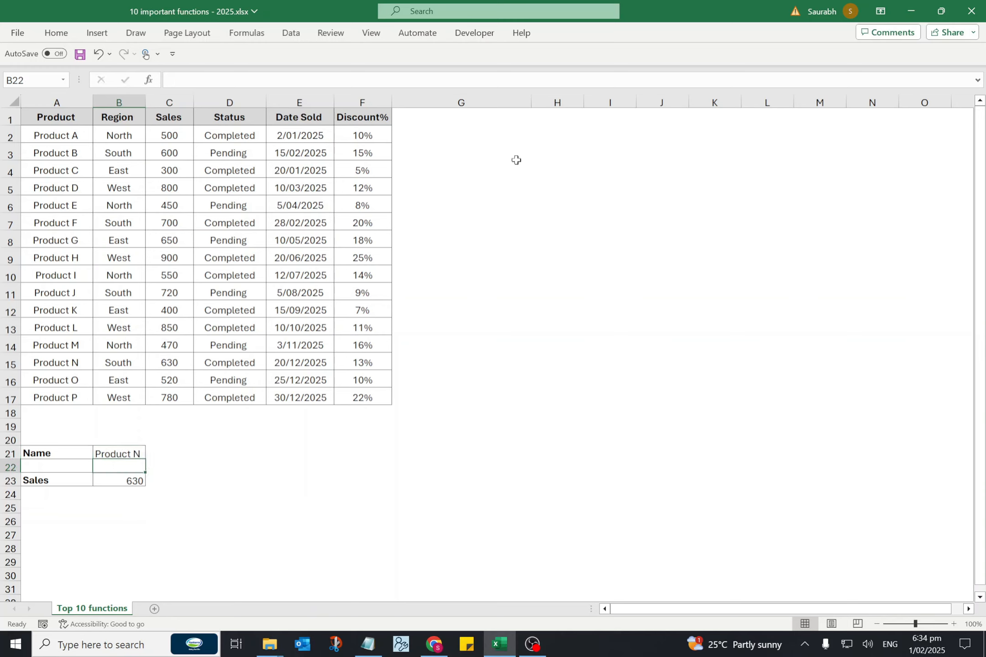
{"action": "key", "text": "Down"}
Change the name in B21 to Product NA to test the XLOOKUP formula in B23 with an unlisted product.
{"action": "key", "text": "Up"}
{"action": "key", "text": "Up"}
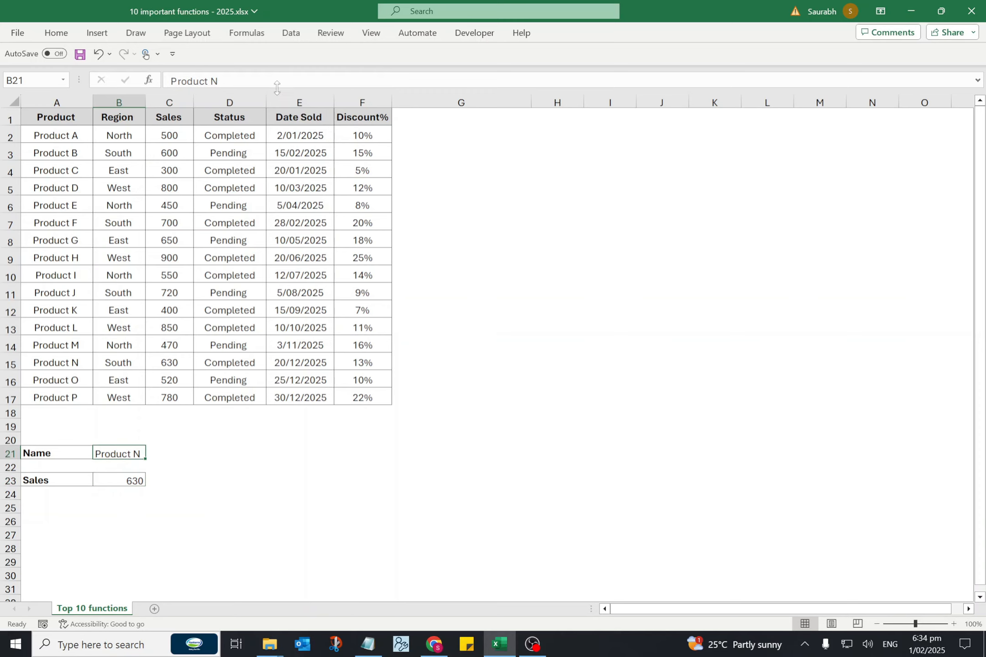
{"action": "key", "text": "F2"}
{"action": "type", "text": "A"}
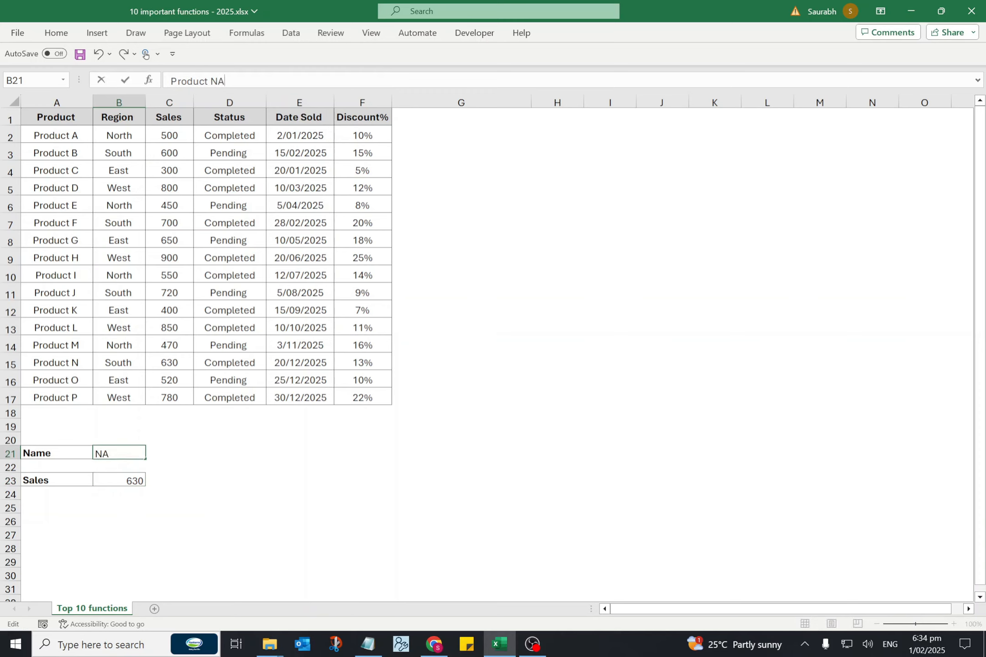
{"action": "key", "text": "Return"}
{"action": "key", "text": "Down"}
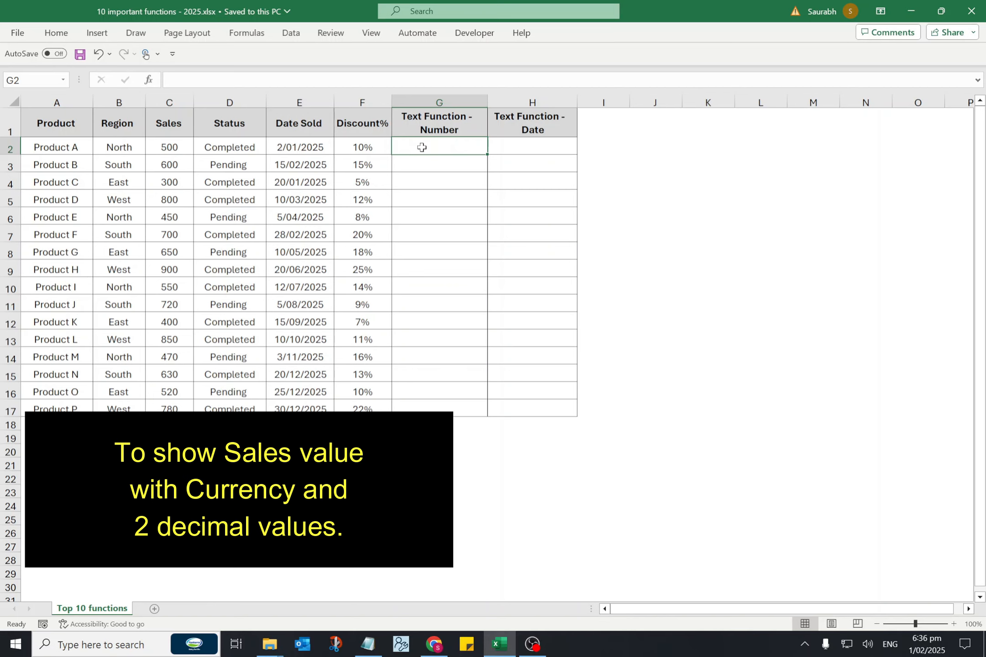
Enter =TEXT(C2,"$0.00") in G2 to show the sales value as currency and fill it down to G17.
{"action": "type", "text": "=TEXT"}
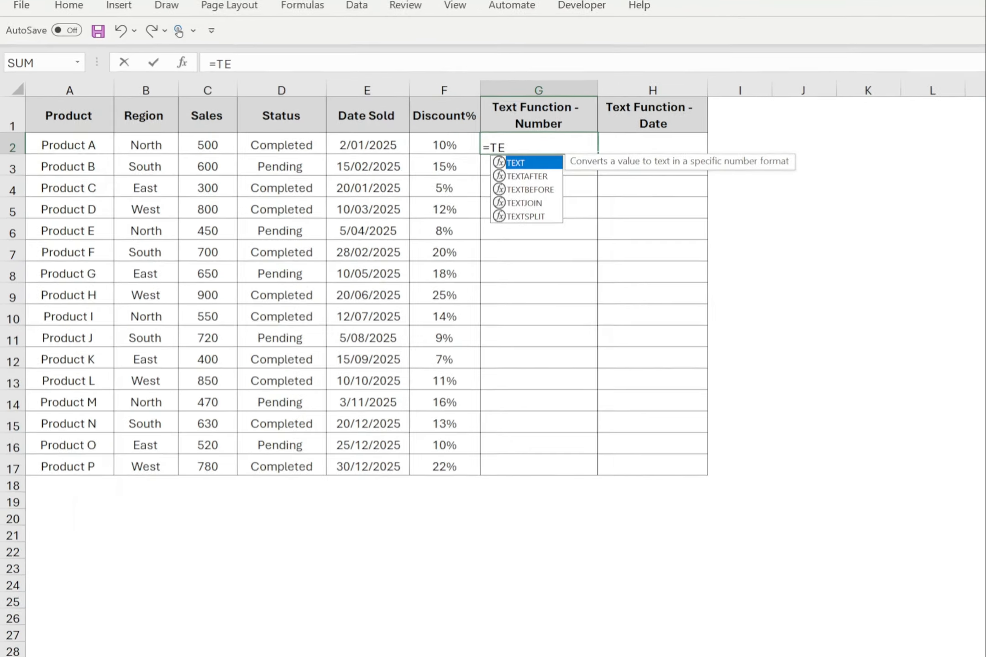
{"action": "type", "text": "("}
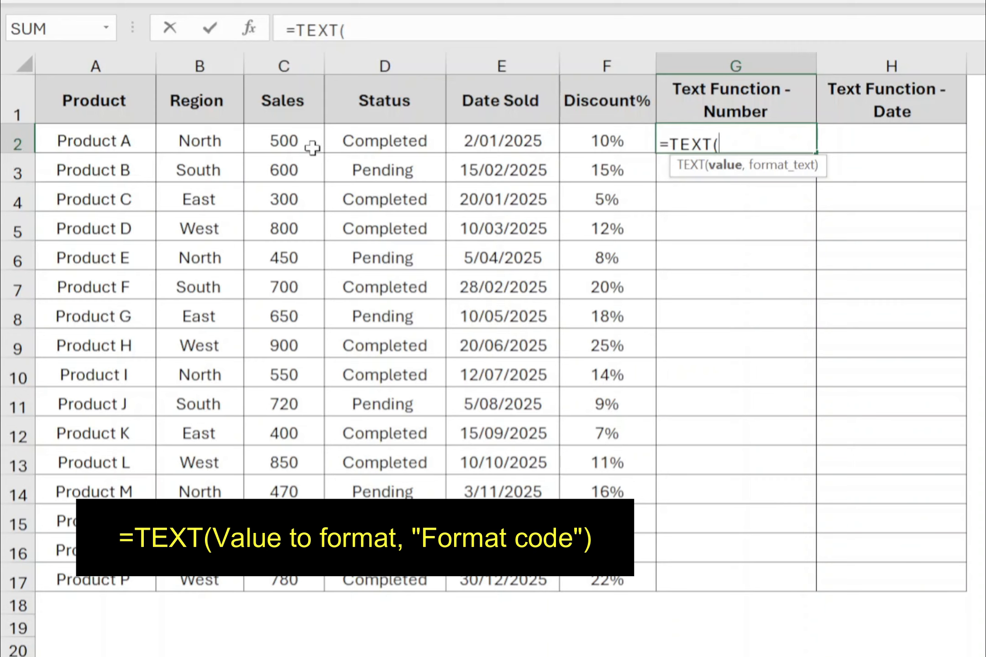
{"action": "left_click", "coordinate": [302, 125]}
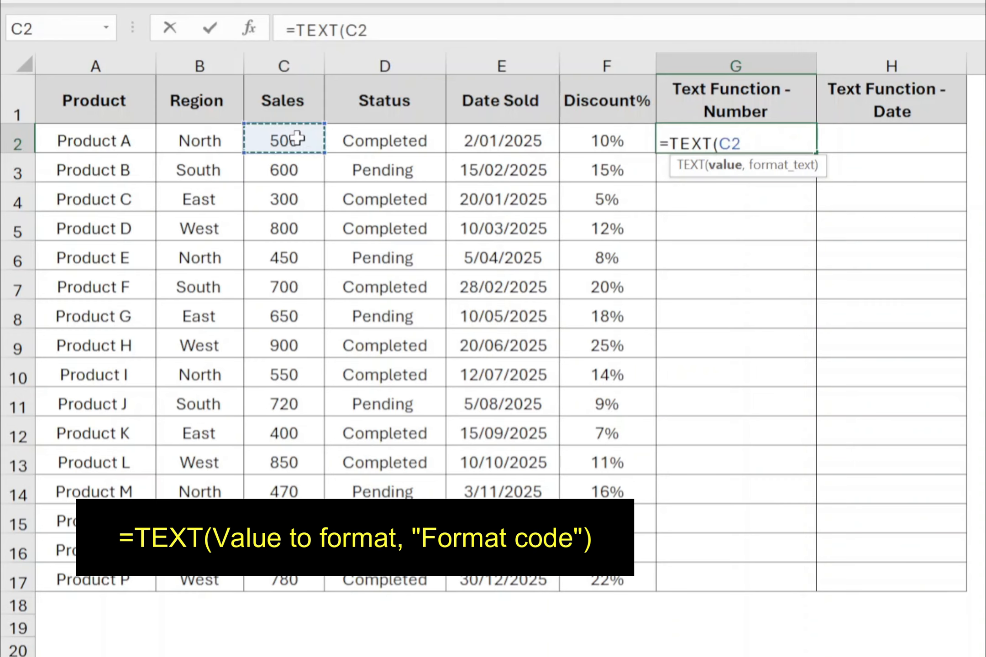
{"action": "type", "text": ",\""}
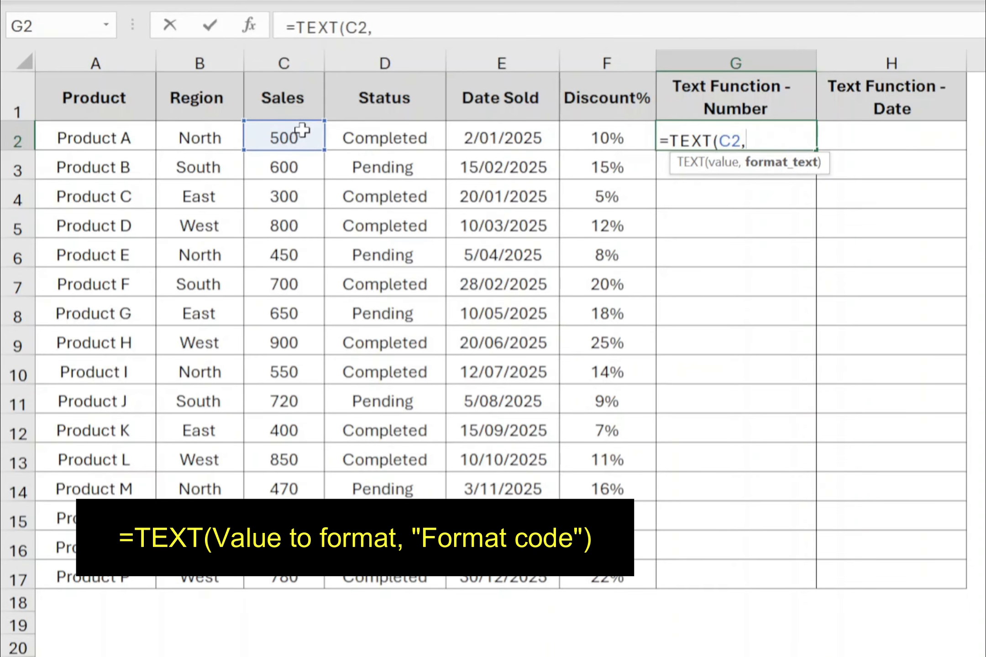
{"action": "type", "text": "$"}
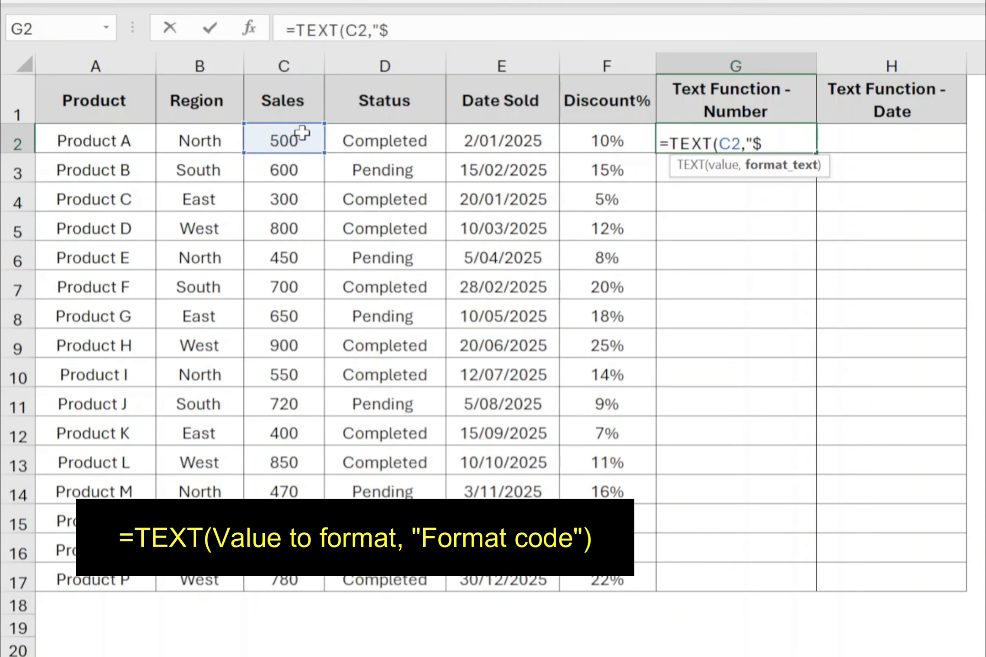
{"action": "type", "text": "0.00"}
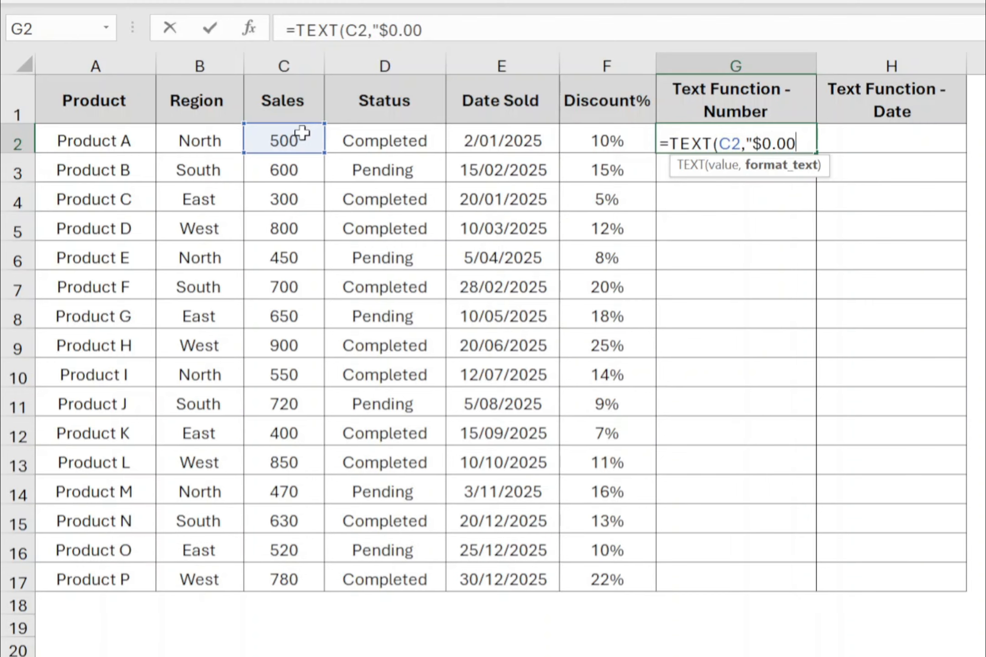
{"action": "type", "text": "\")"}
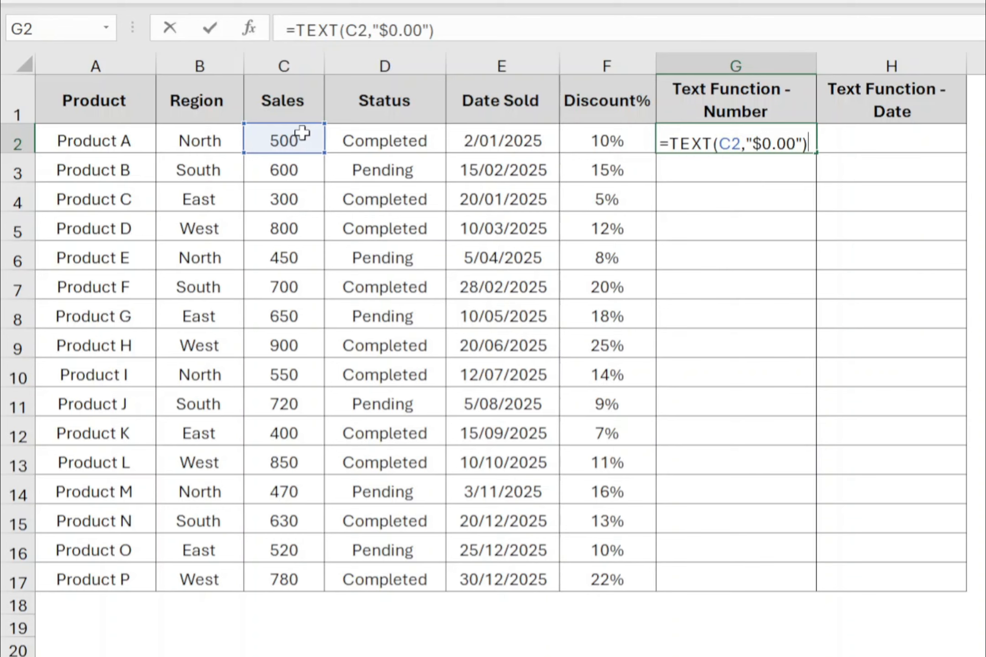
{"action": "key", "text": "Return"}
{"action": "left_click", "coordinate": [709, 144]}
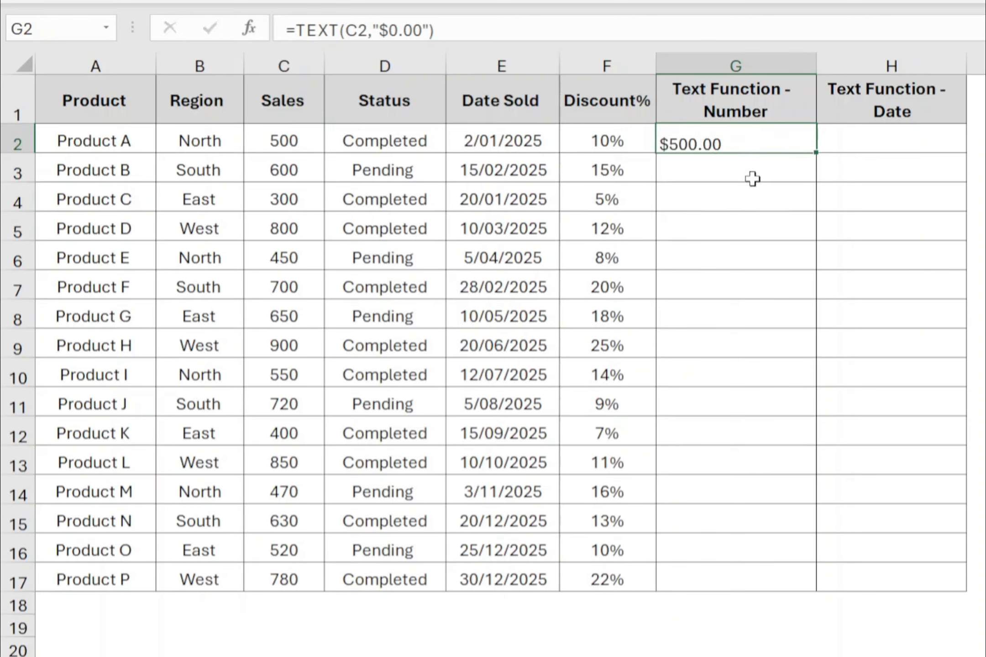
{"action": "left_click_drag", "start_coordinate": [813, 155], "coordinate": [799, 583]}
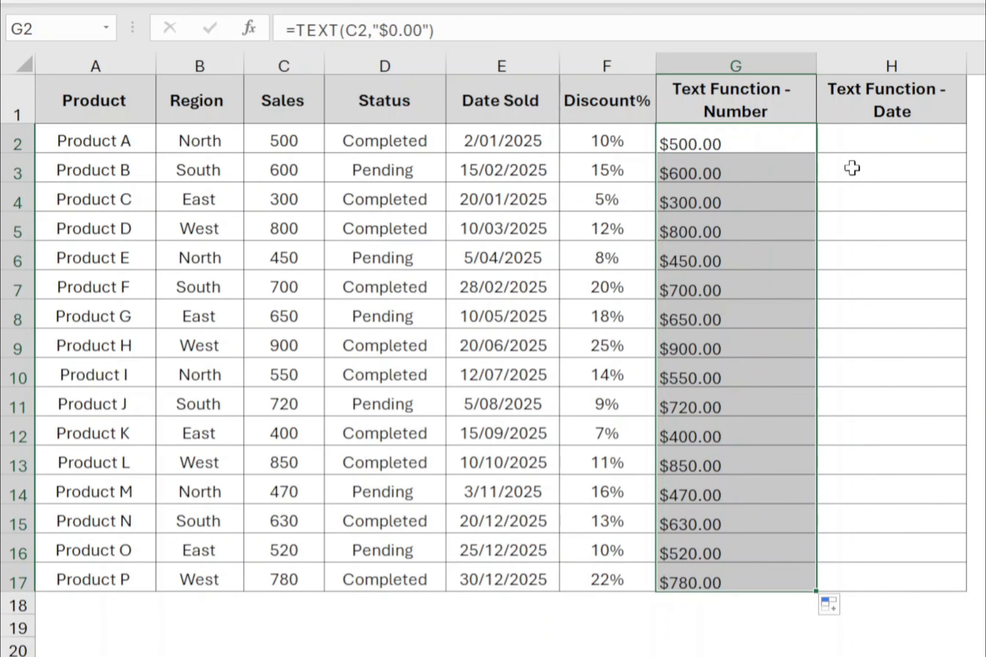
Enter =TEXT(E2,"MMM-YY") in H2 to show the sold date as month and year.
{"action": "left_click", "coordinate": [907, 141]}
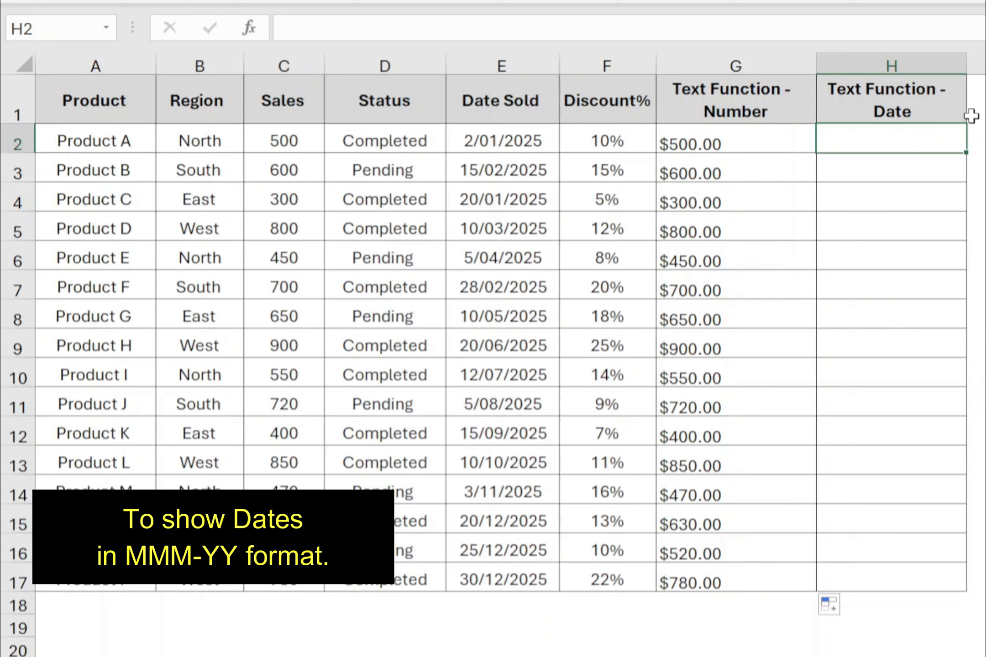
{"action": "type", "text": "=TEXT"}
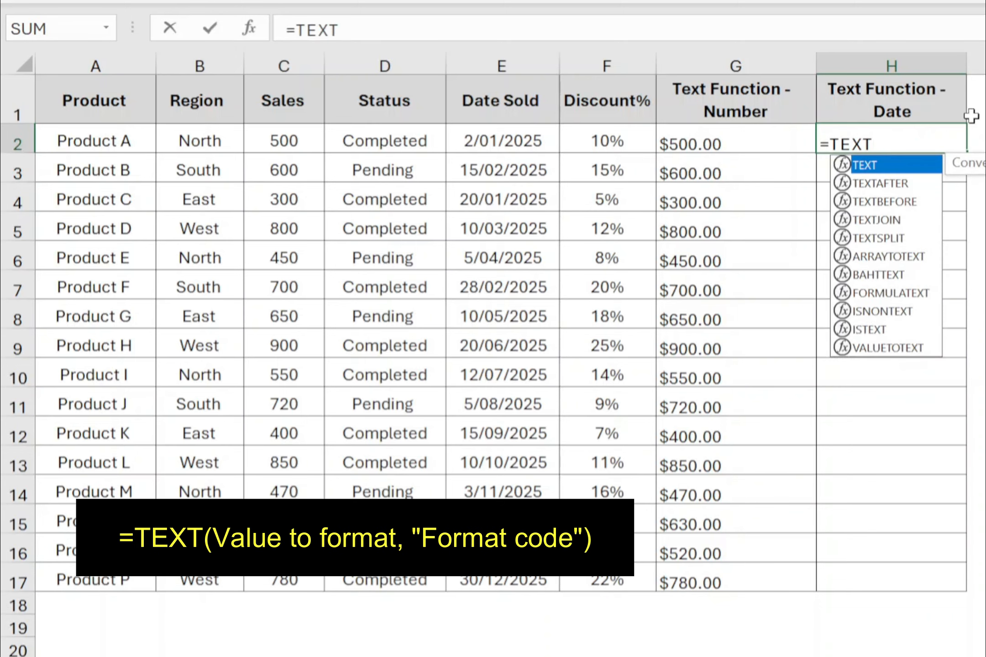
{"action": "type", "text": "("}
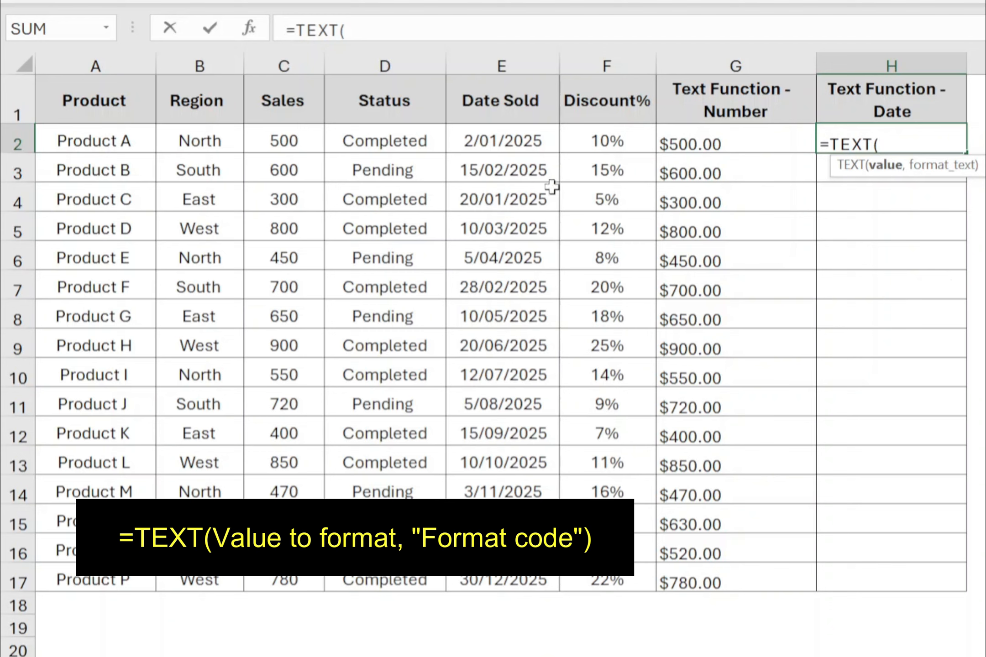
{"action": "left_click", "coordinate": [522, 142]}
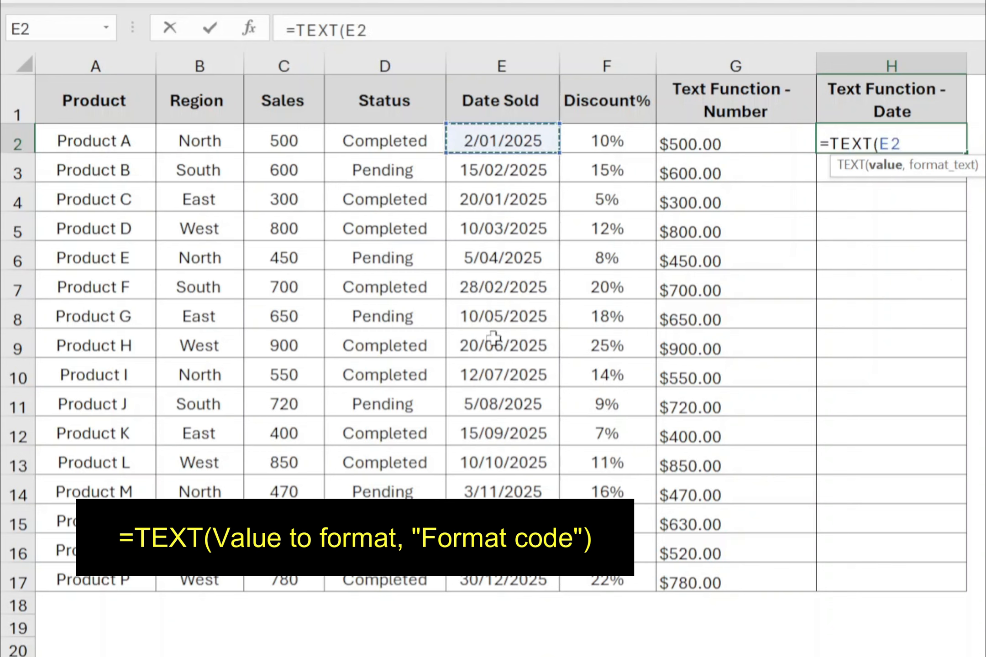
{"action": "type", "text": ",\"MMM"}
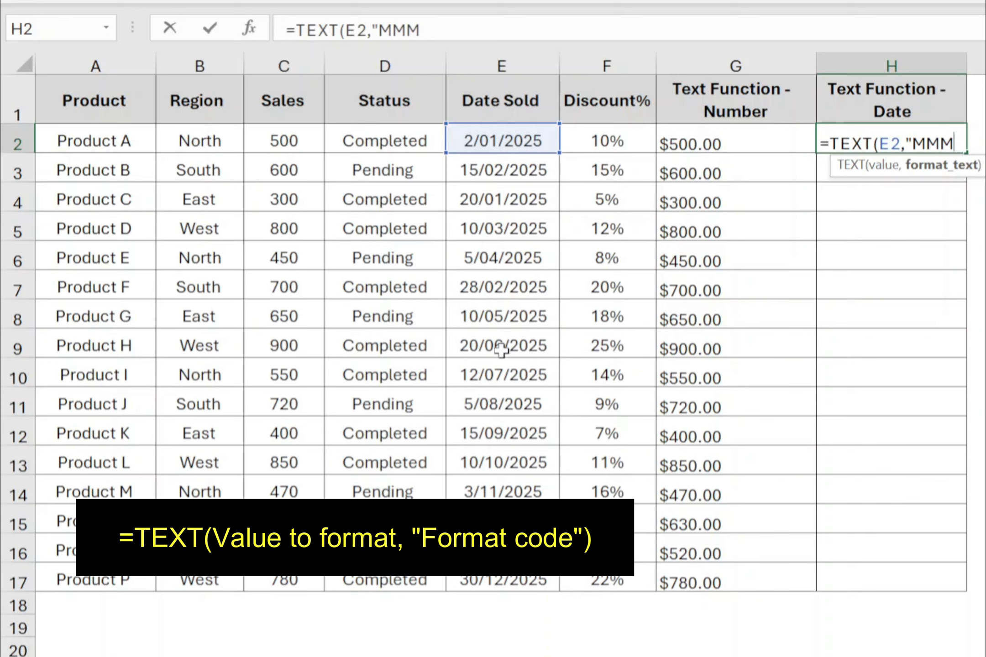
{"action": "type", "text": "-YY"}
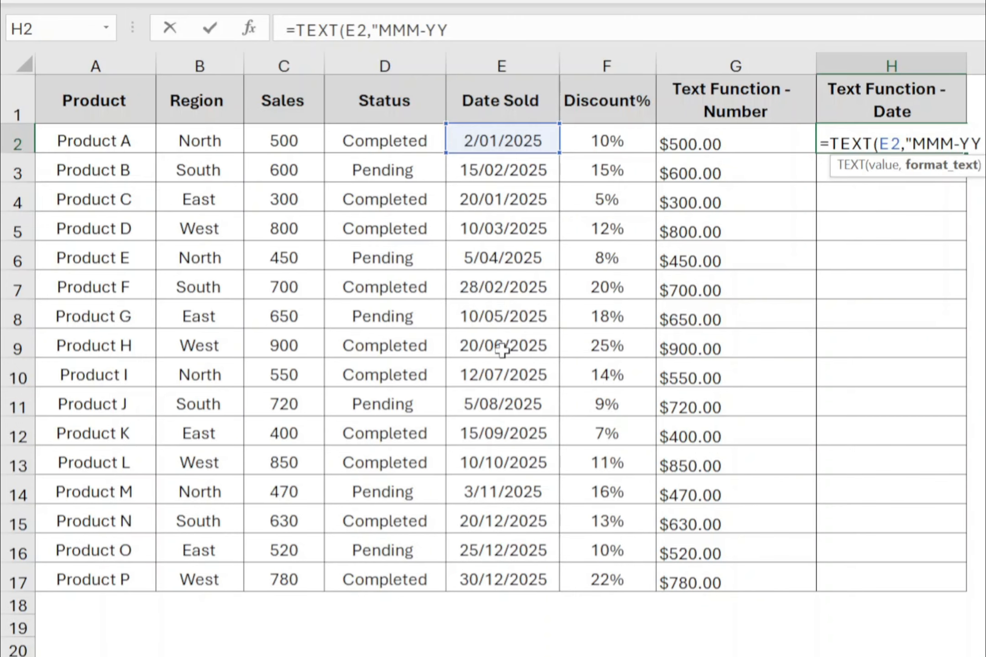
{"action": "type", "text": "\")"}
{"action": "key", "text": "Return"}
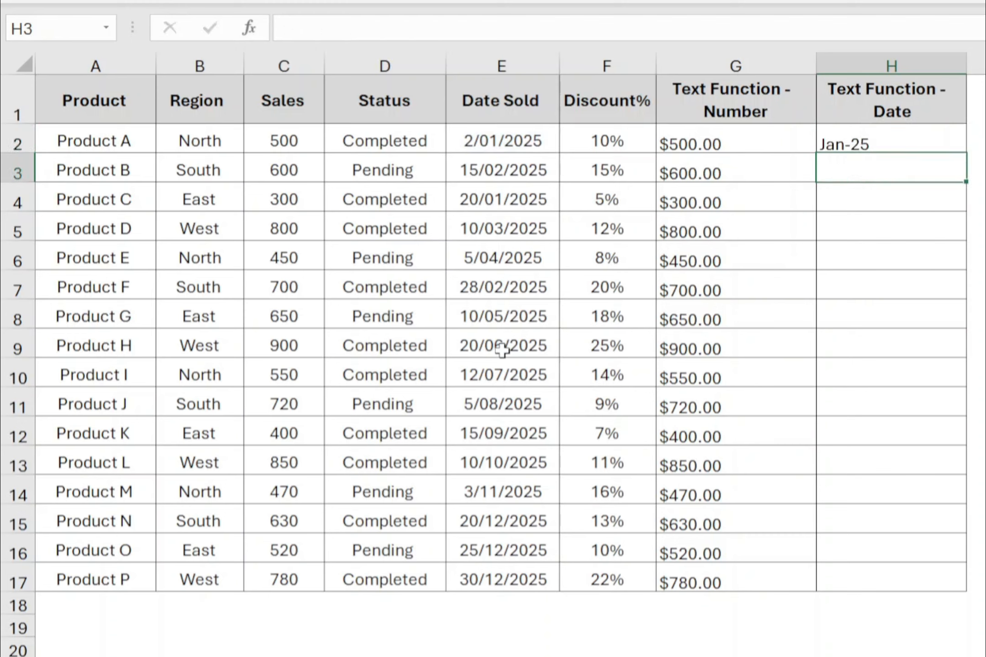
Fill the date TEXT formula from H2 down to H17 and select H2 to check it.
{"action": "left_click", "coordinate": [875, 145]}
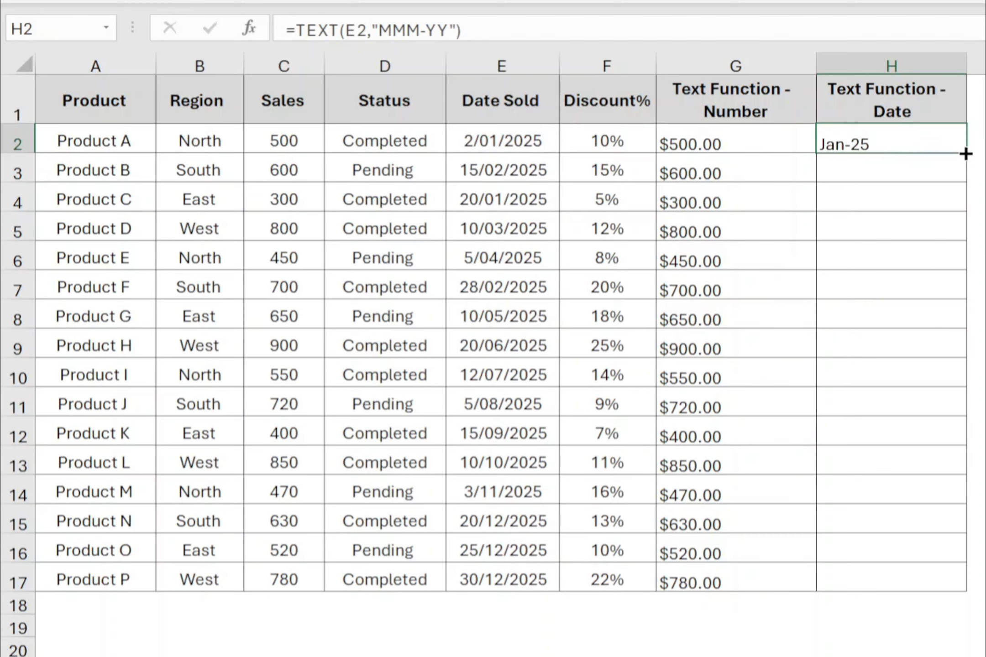
{"action": "left_click_drag", "start_coordinate": [966, 154], "coordinate": [977, 591]}
{"action": "left_click", "coordinate": [884, 150]}
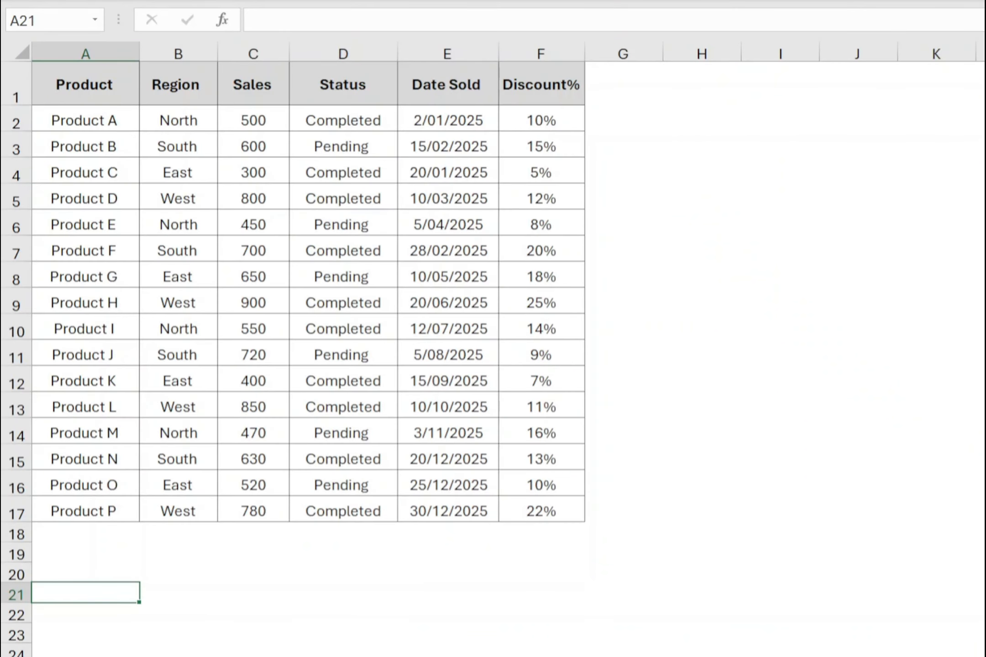
Start a TEXTJOIN formula in A21 with ";" as the delimiter and TRUE to ignore empty cells.
{"action": "type", "text": "=TEX"}
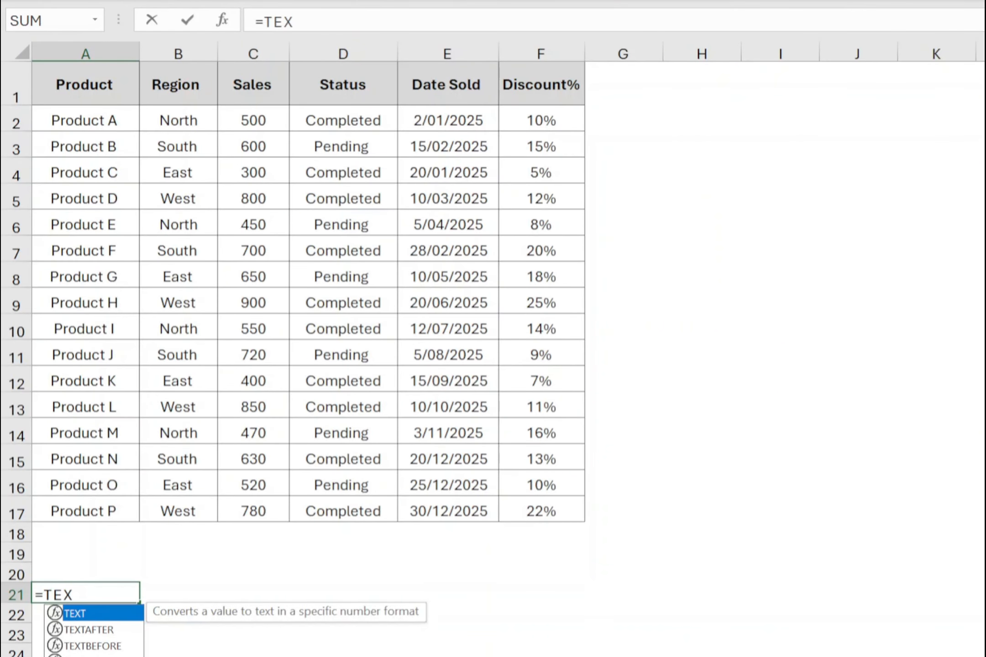
{"action": "type", "text": "TJOIN"}
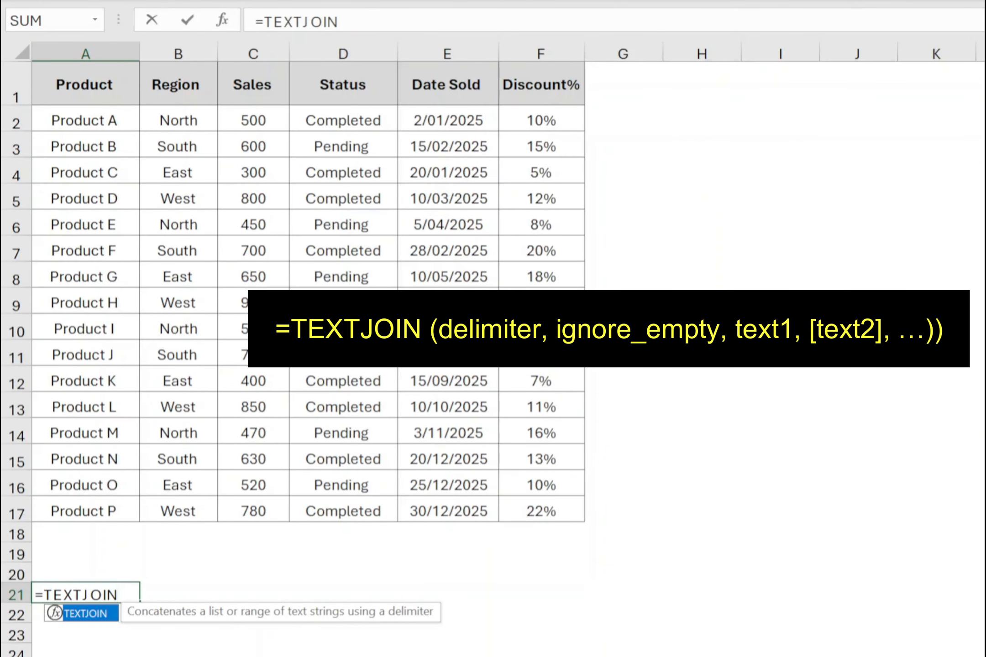
{"action": "type", "text": "("}
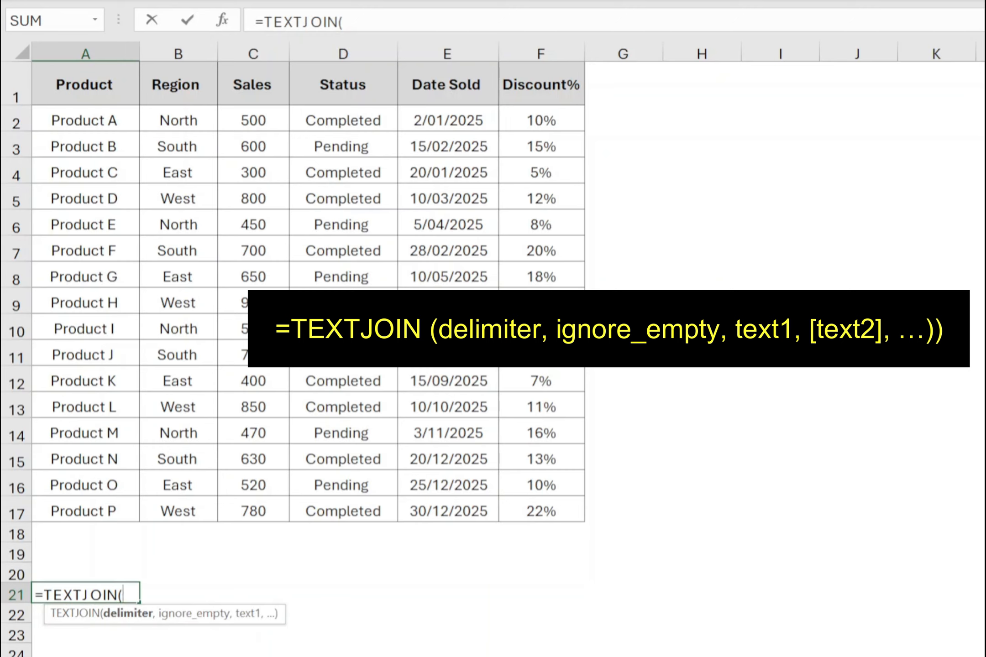
{"action": "type", "text": "\";\","}
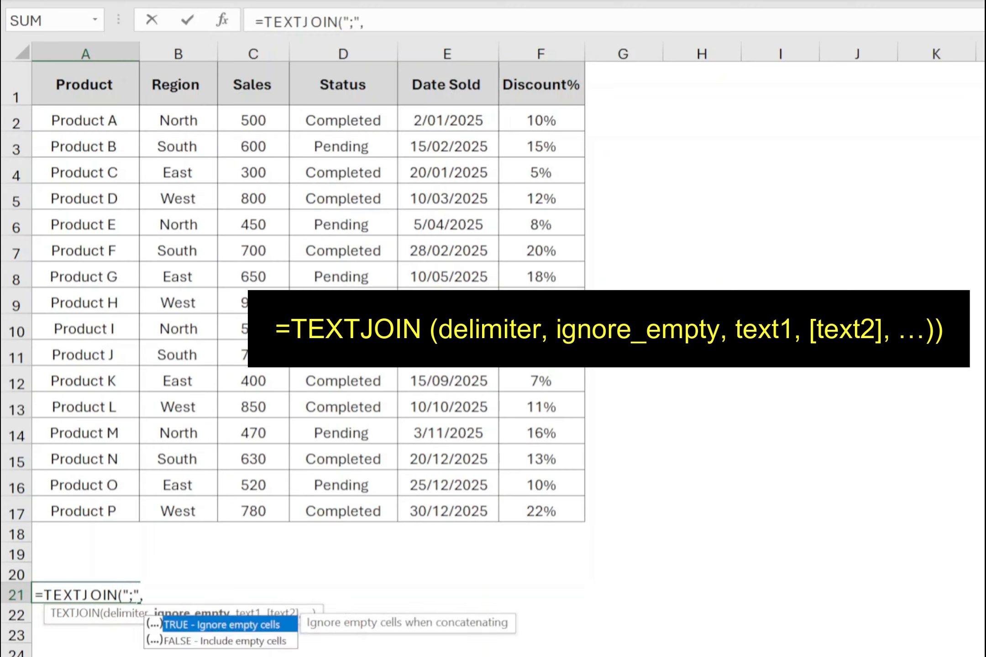
{"action": "type", "text": "TRUE"}
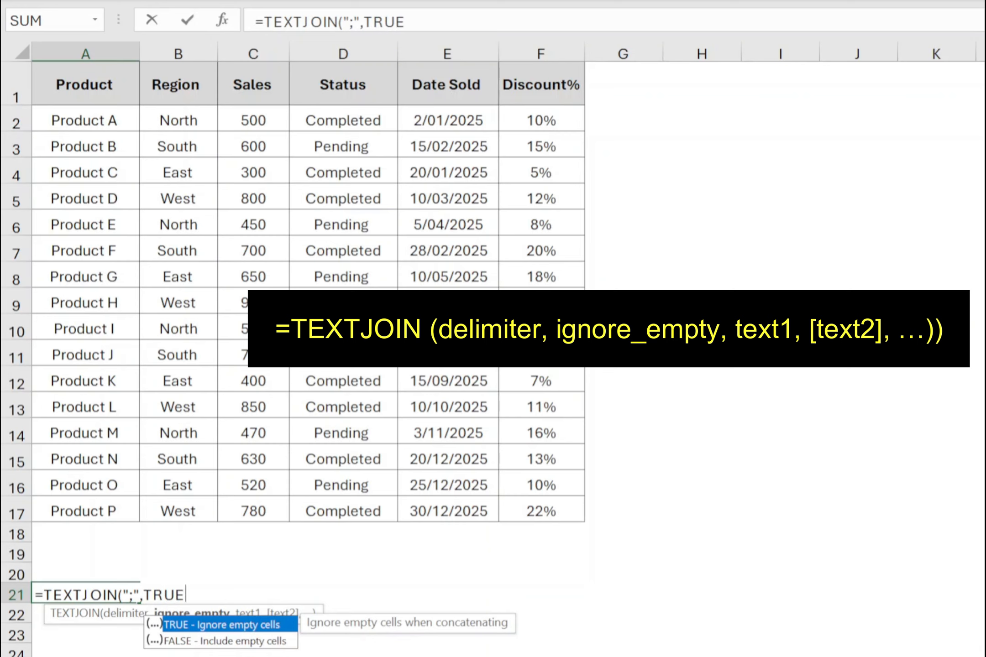
{"action": "type", "text": ","}
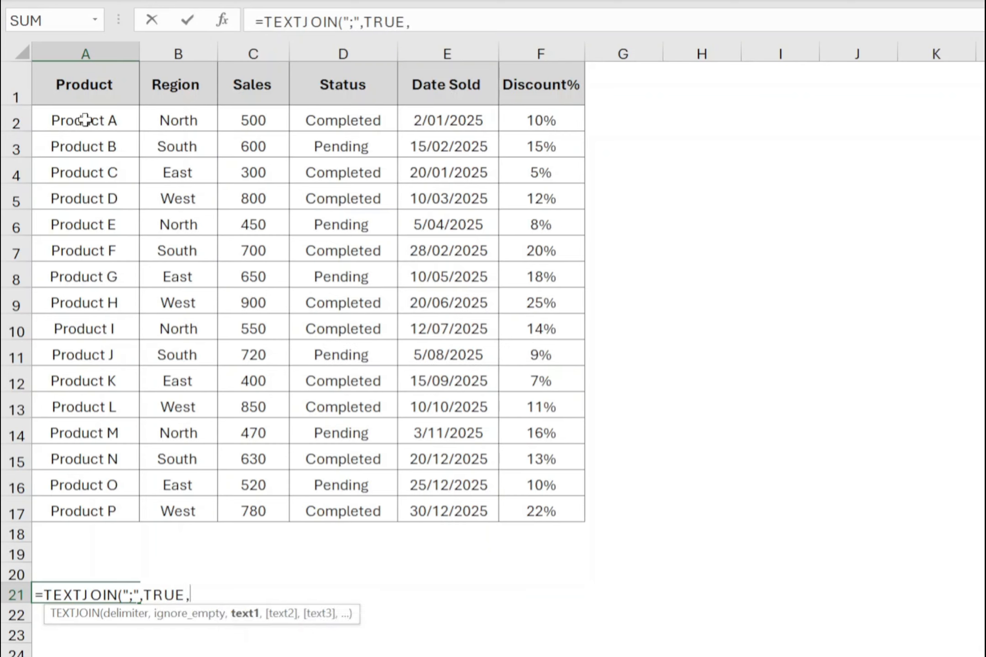
Set A2:A17 as the text range of the TEXTJOIN formula and complete it.
{"action": "left_click_drag", "start_coordinate": [82, 122], "coordinate": [82, 501]}
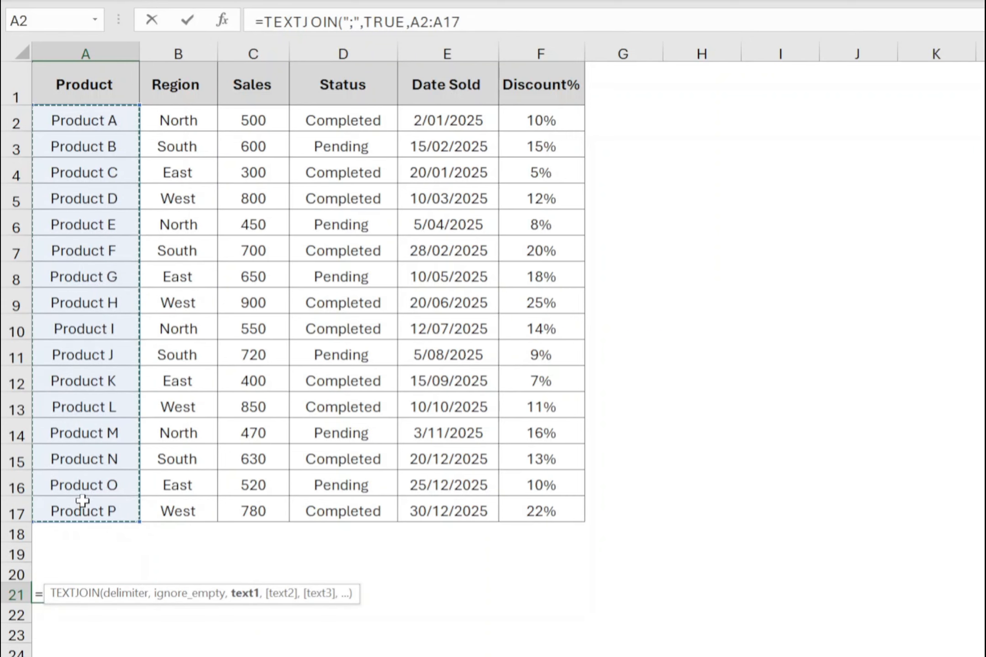
{"action": "type", "text": ")"}
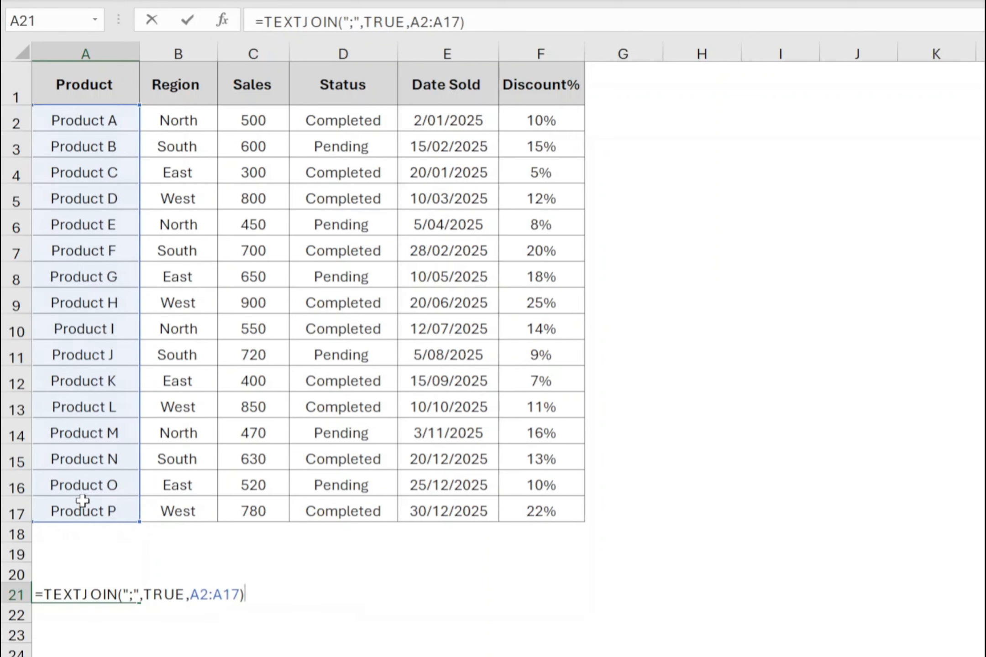
{"action": "key", "text": "Return"}
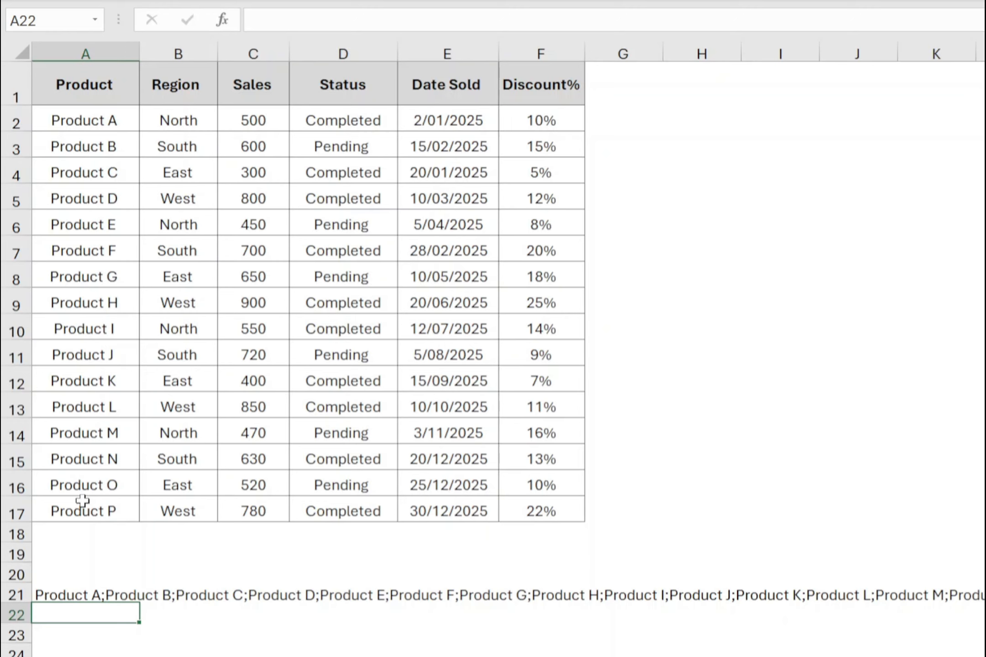
Remove the semicolon from the delimiter argument of the TEXTJOIN formula in A21 and commit the formula.
{"action": "left_click", "coordinate": [67, 597]}
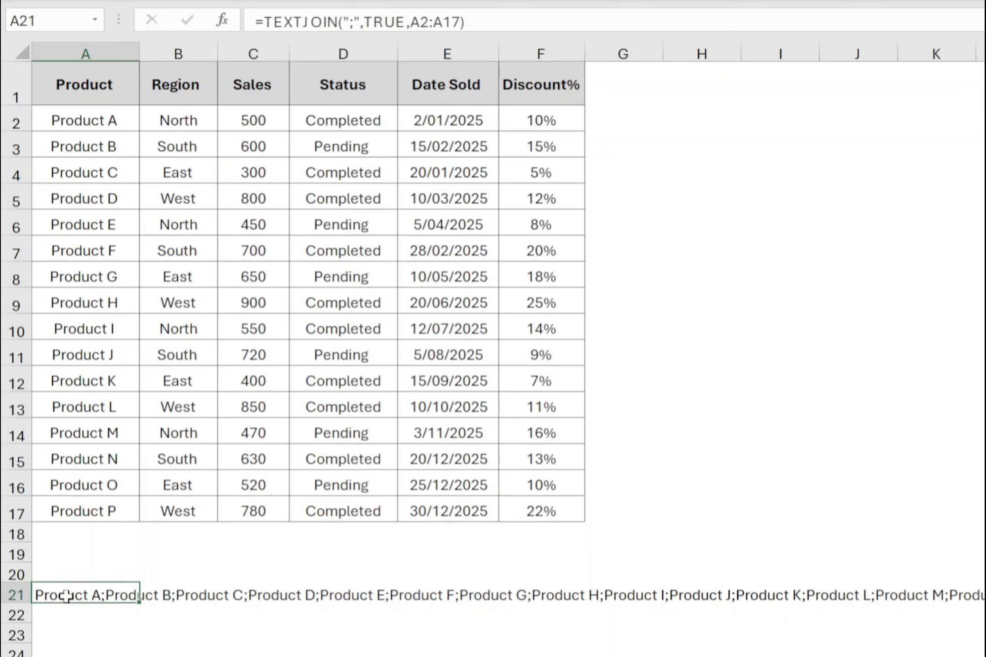
{"action": "left_click", "coordinate": [354, 22]}
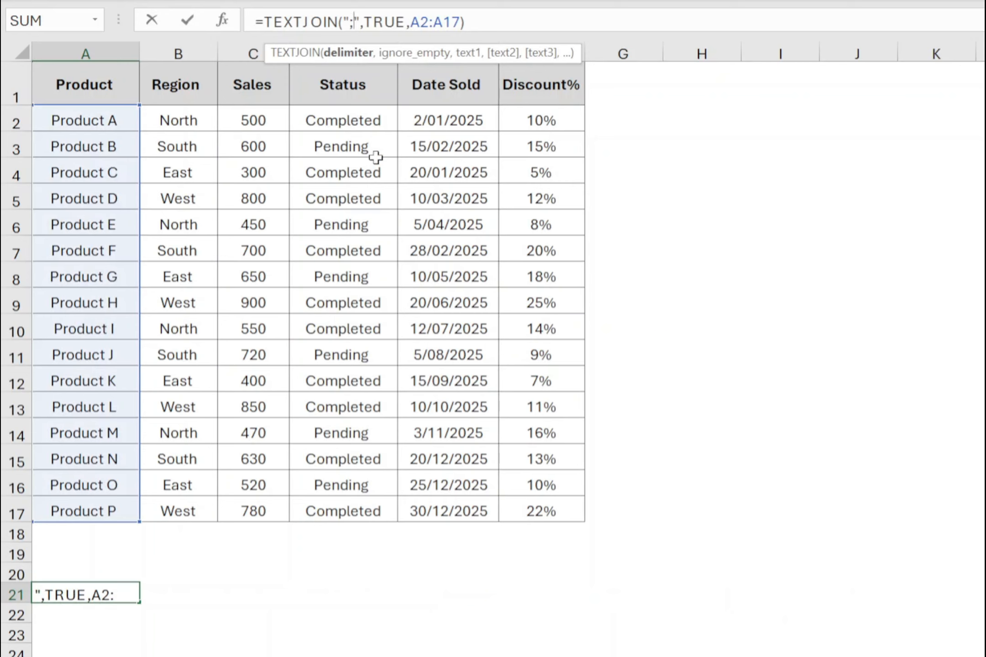
{"action": "key", "text": "BackSpace"}
{"action": "key", "text": "Return"}
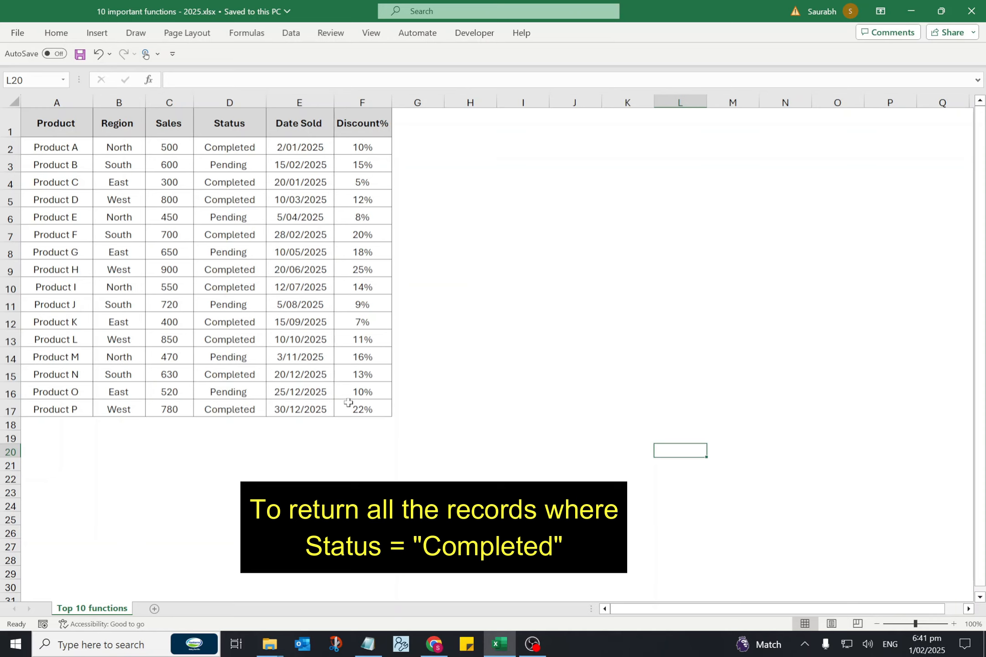
Start a FILTER formula in I2 with the table data A2:F17 as the array.
{"action": "left_click", "coordinate": [521, 147]}
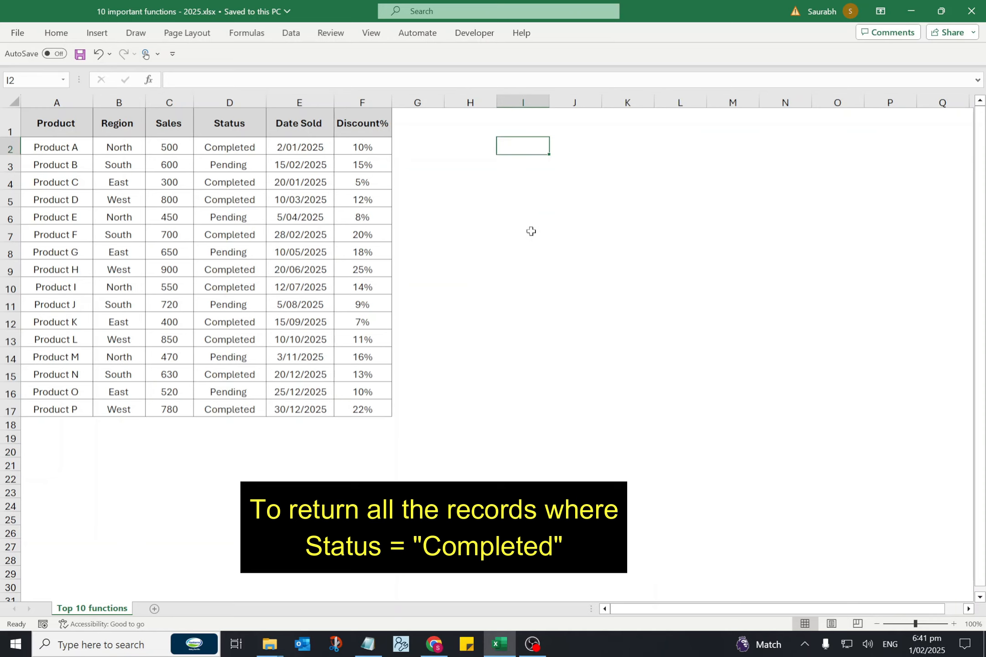
{"action": "type", "text": "=FILTE"}
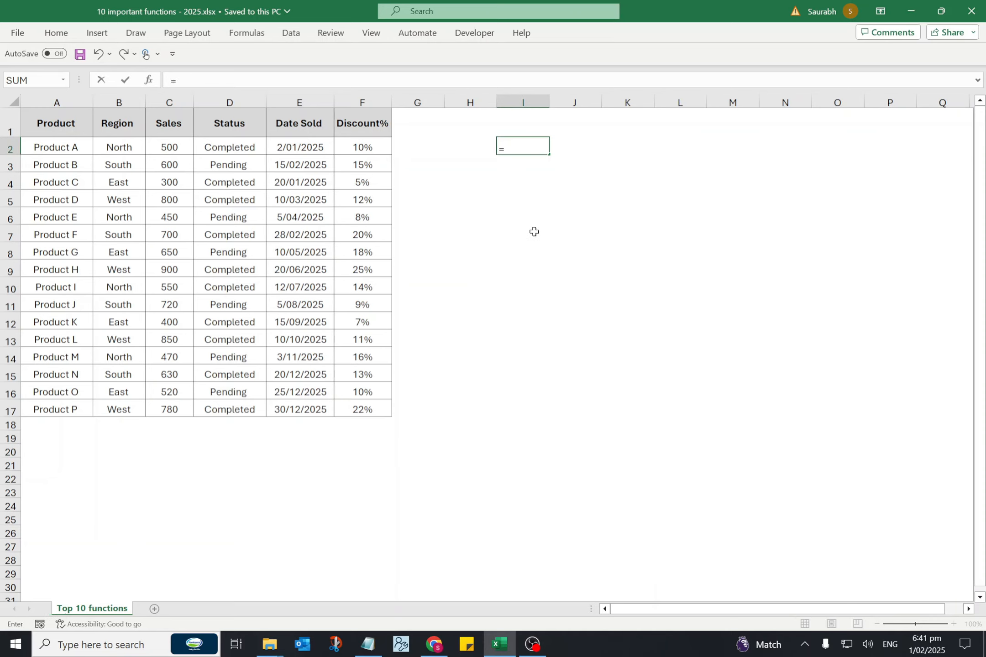
{"action": "type", "text": "R("}
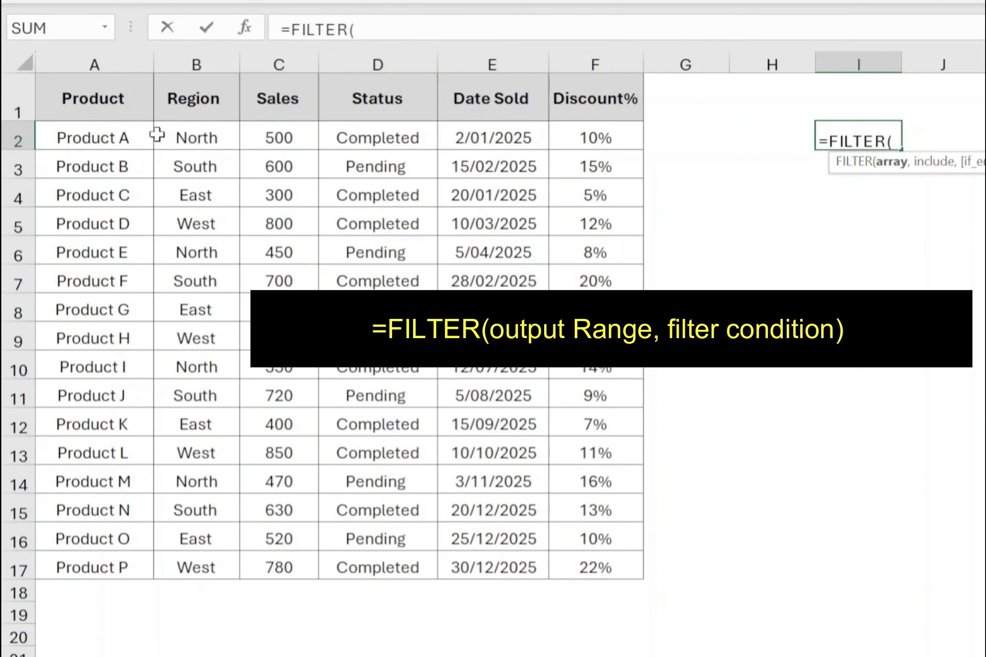
{"action": "left_click_drag", "start_coordinate": [95, 139], "coordinate": [638, 561]}
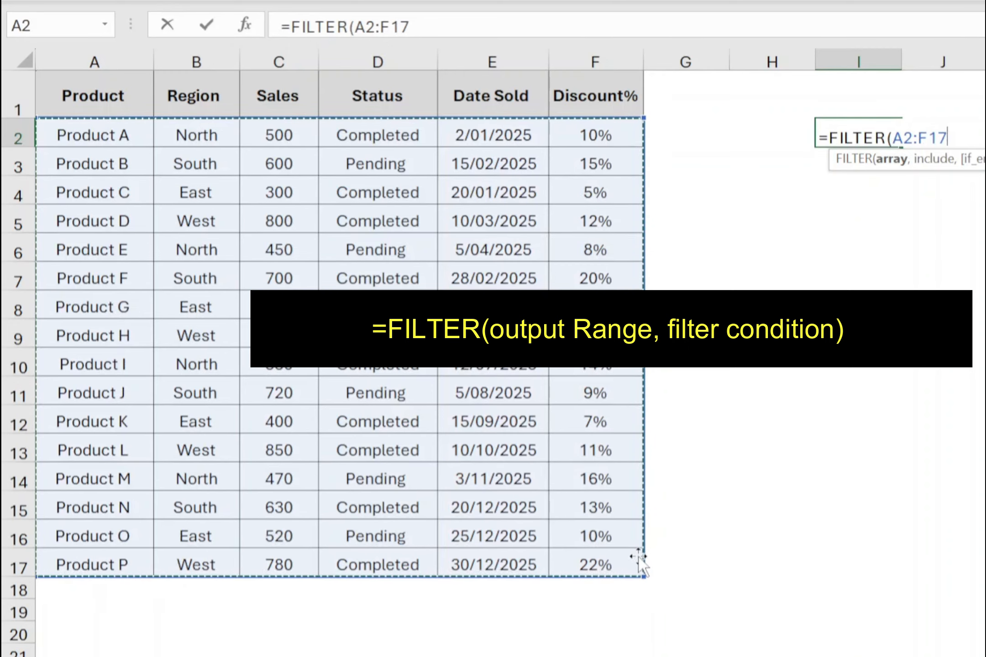
{"action": "type", "text": ","}
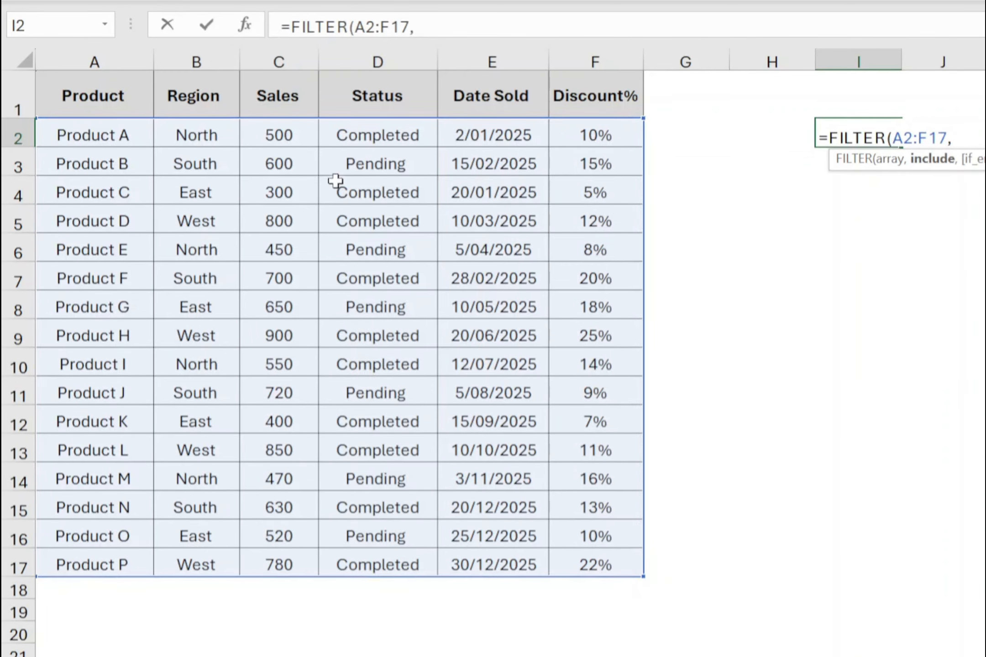
Set the FILTER condition in I2 to D2:D17="Completed" and commit the formula.
{"action": "left_click_drag", "start_coordinate": [355, 136], "coordinate": [379, 564]}
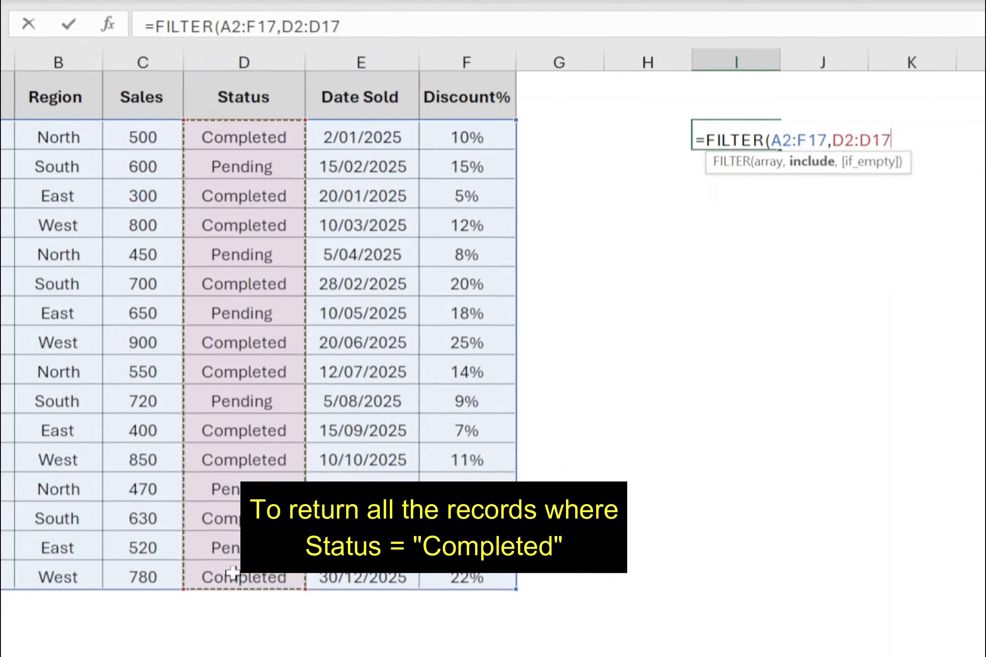
{"action": "type", "text": "="}
{"action": "type", "text": "\"Compl"}
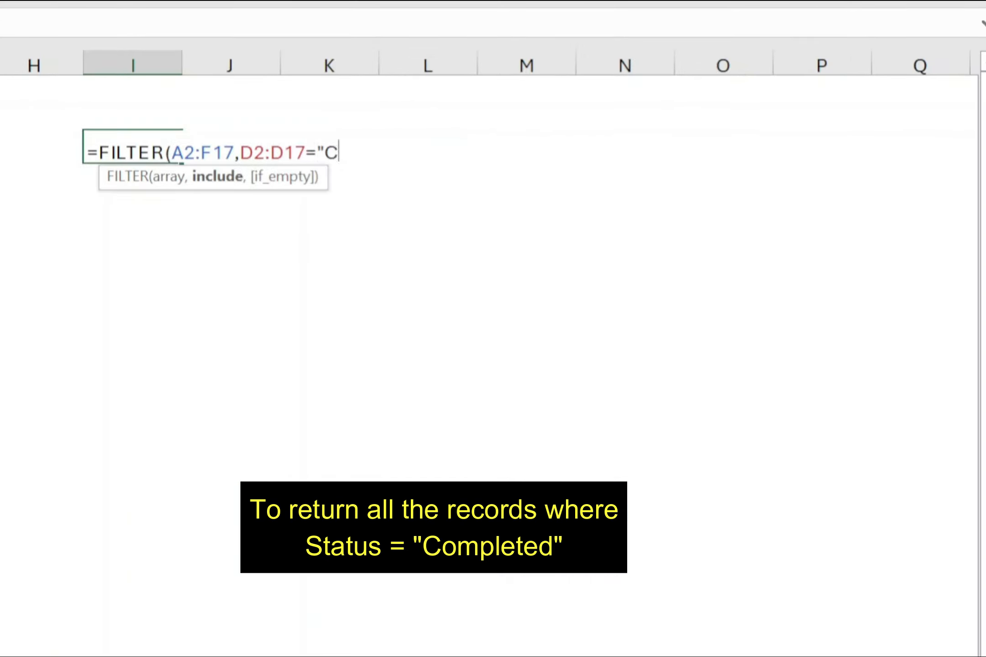
{"action": "type", "text": "eted\""}
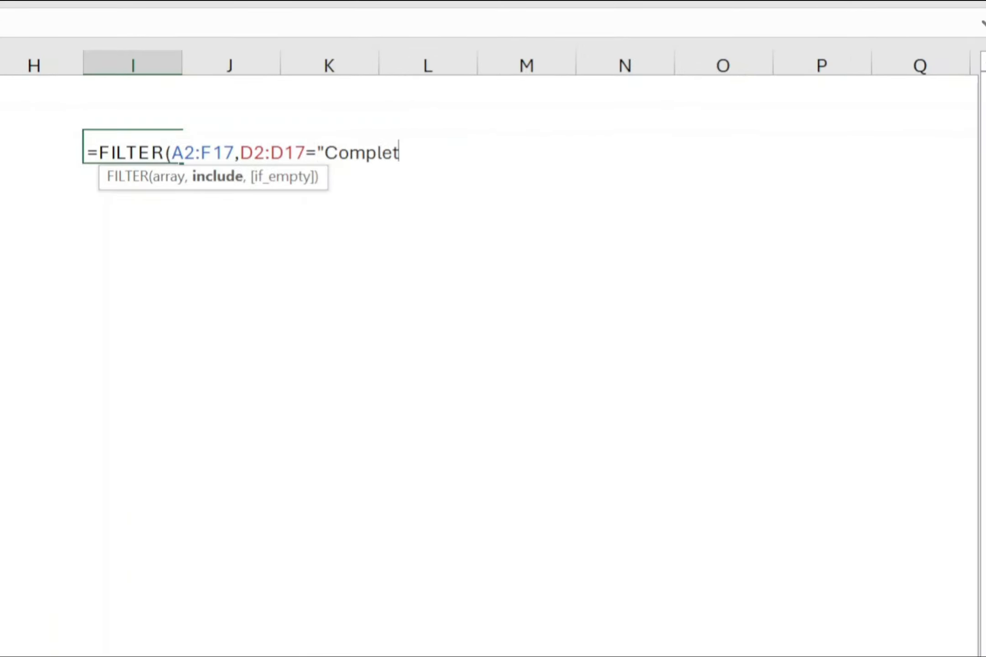
{"action": "type", "text": ")"}
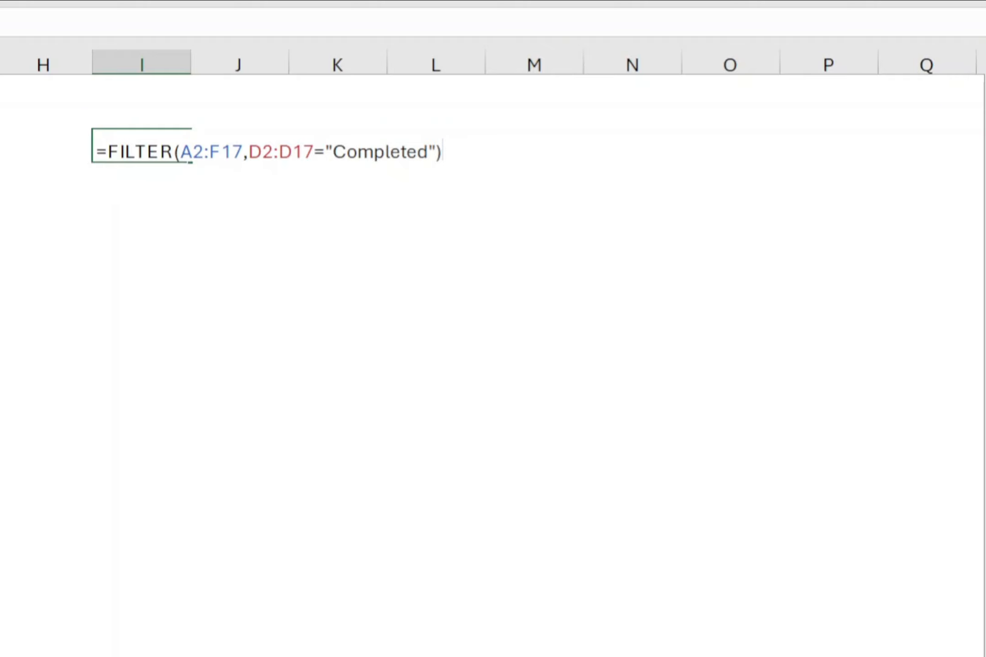
{"action": "key", "text": "Return"}
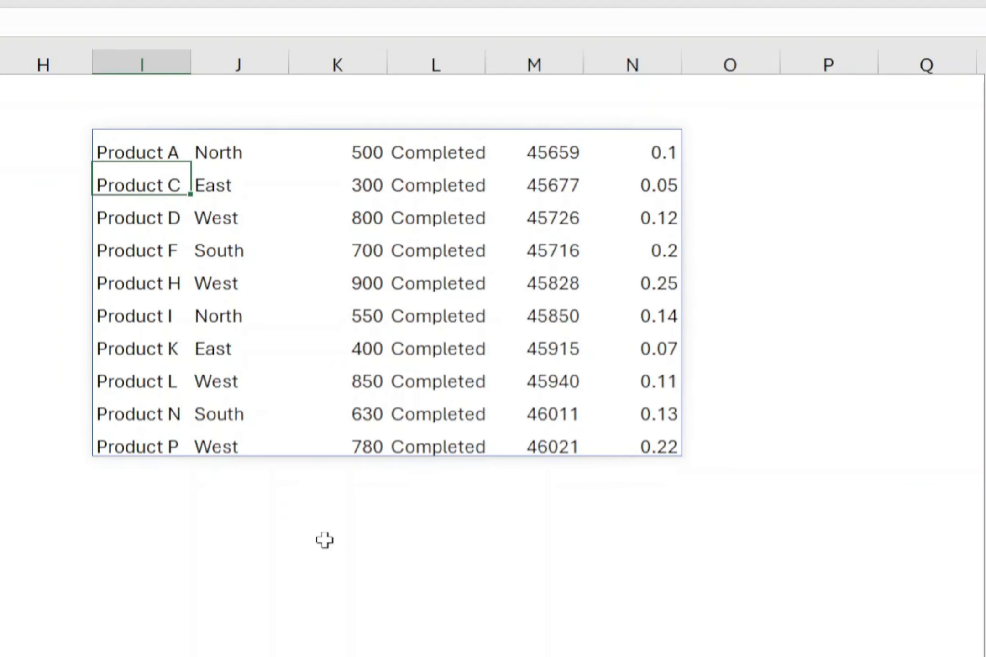
Start a second FILTER formula in I14 with A2:F17 as the array.
{"action": "left_click", "coordinate": [111, 552]}
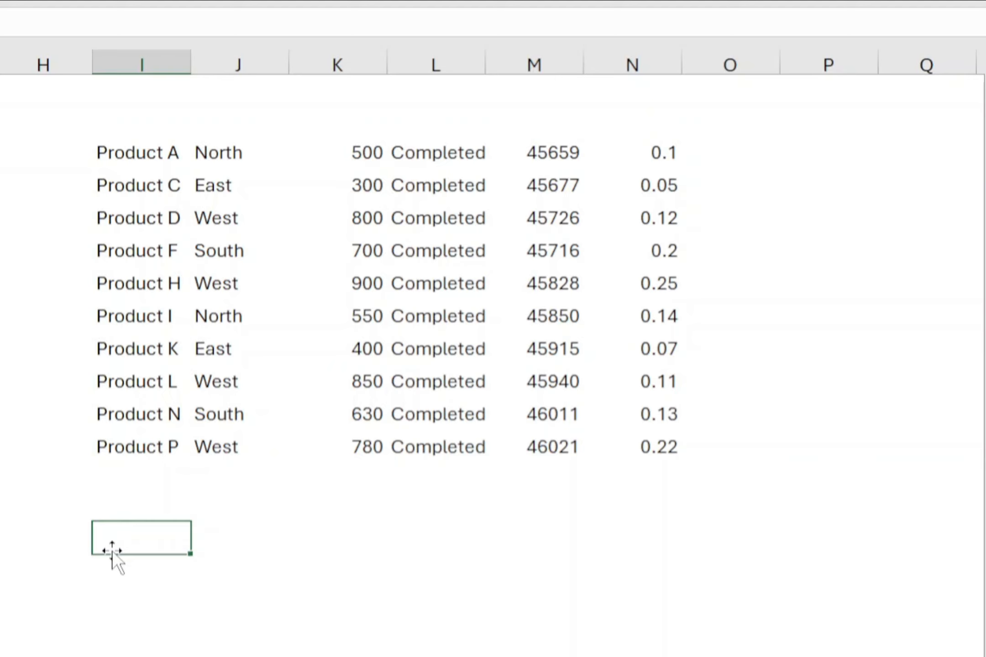
{"action": "type", "text": "=FILT"}
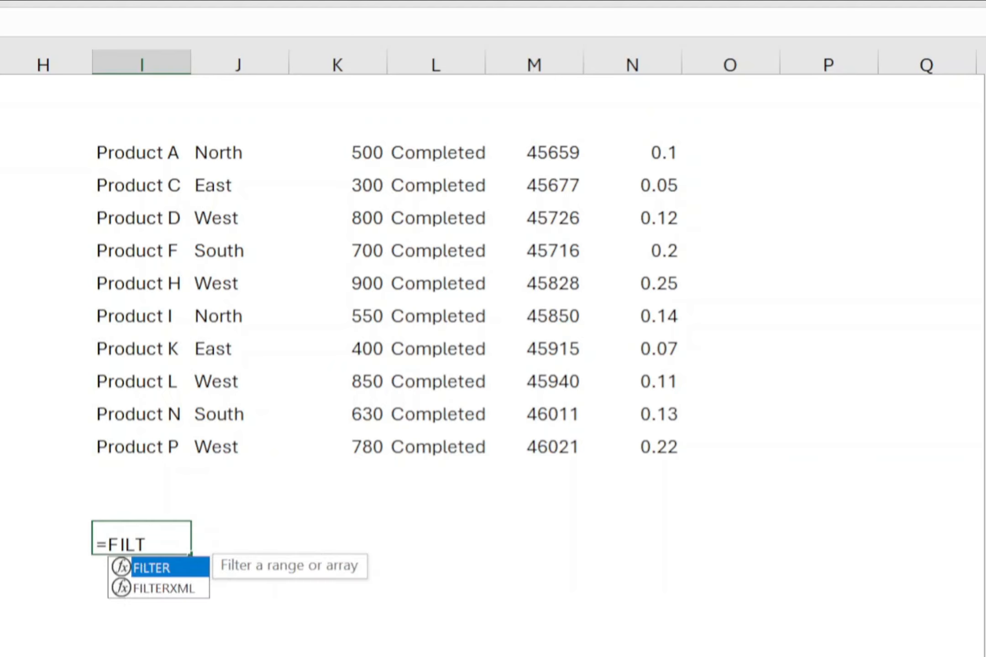
{"action": "type", "text": "ER("}
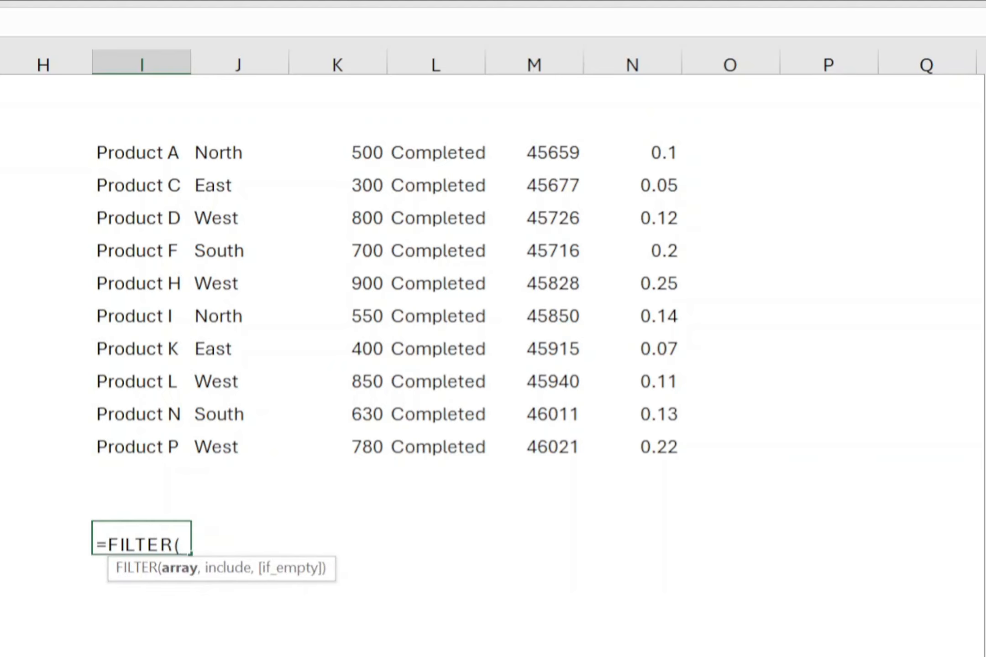
{"action": "left_click", "coordinate": [72, 148]}
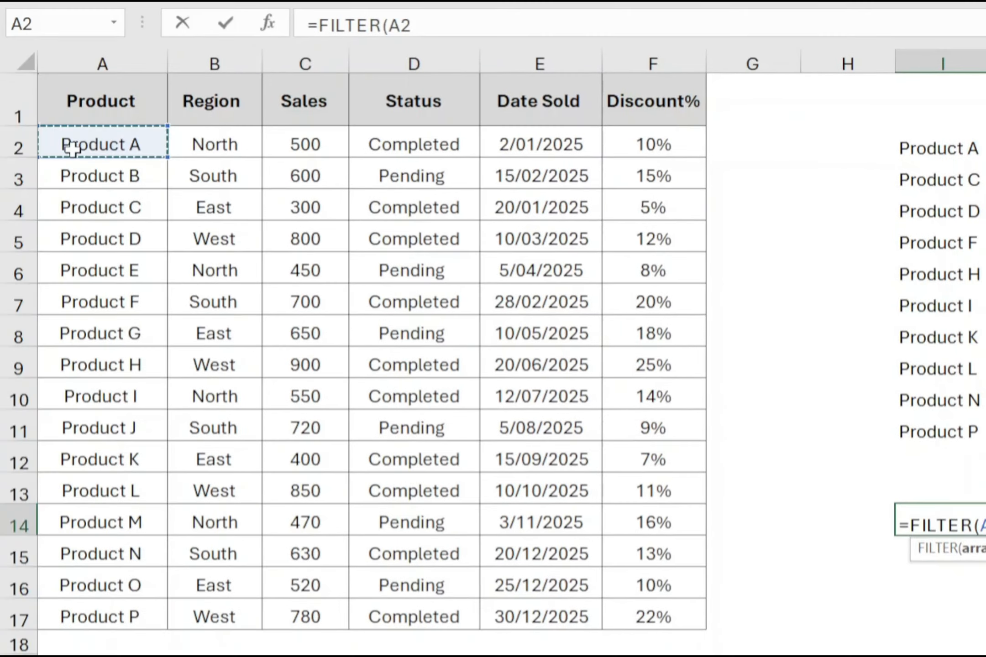
{"action": "left_click_drag", "start_coordinate": [71, 148], "coordinate": [622, 608]}
{"action": "type", "text": ","}
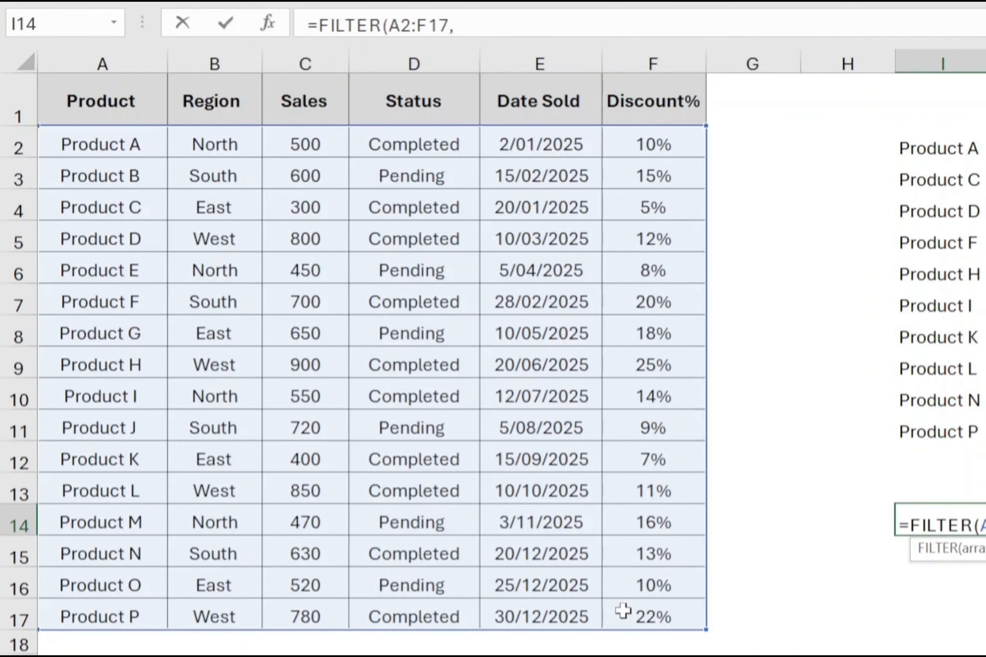
{"action": "type", "text": "("}
Add the parenthesized condition (D2:D17="Completed") as the first criterion of the FILTER formula in I14.
{"action": "left_click", "coordinate": [377, 148]}
{"action": "left_click_drag", "start_coordinate": [377, 148], "coordinate": [428, 616]}
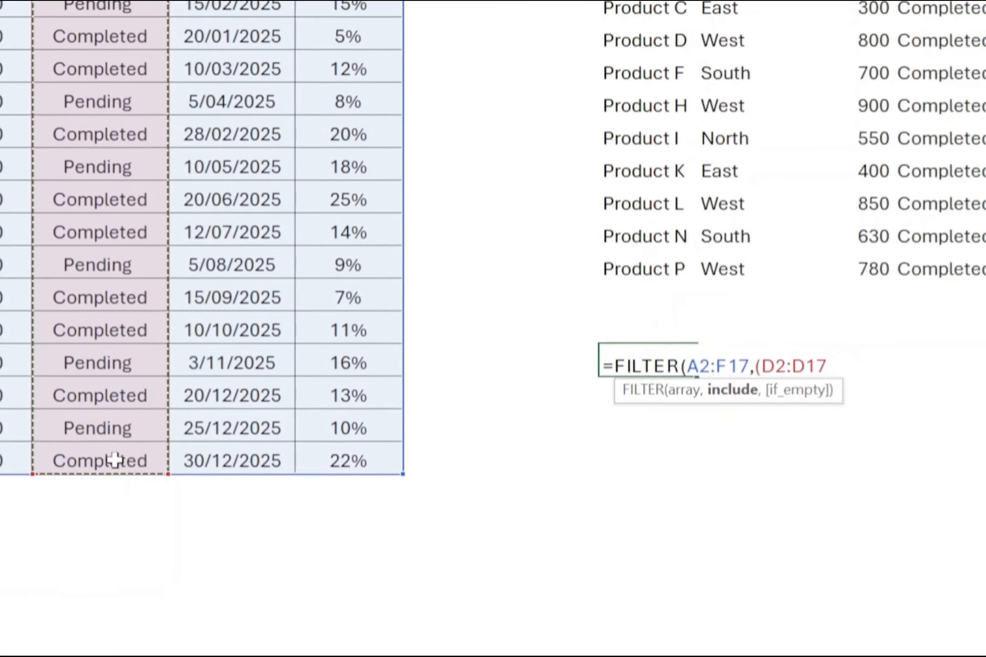
{"action": "type", "text": "=\"Completed\")"}
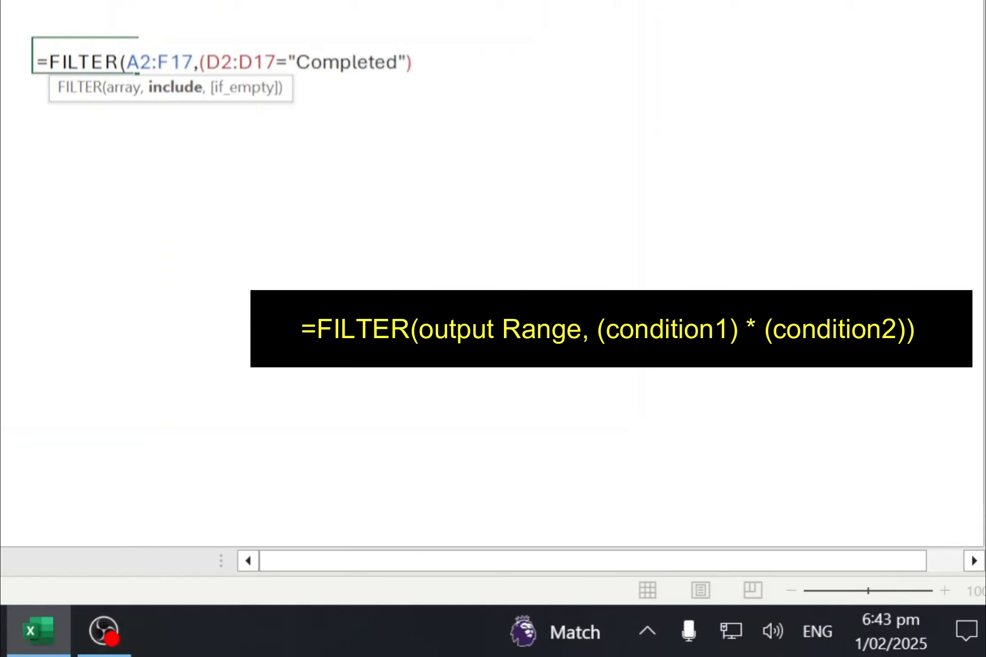
Multiply the condition in the I14 FILTER formula by a second one, (B2:B17="North"), and commit the formula.
{"action": "type", "text": "*("}
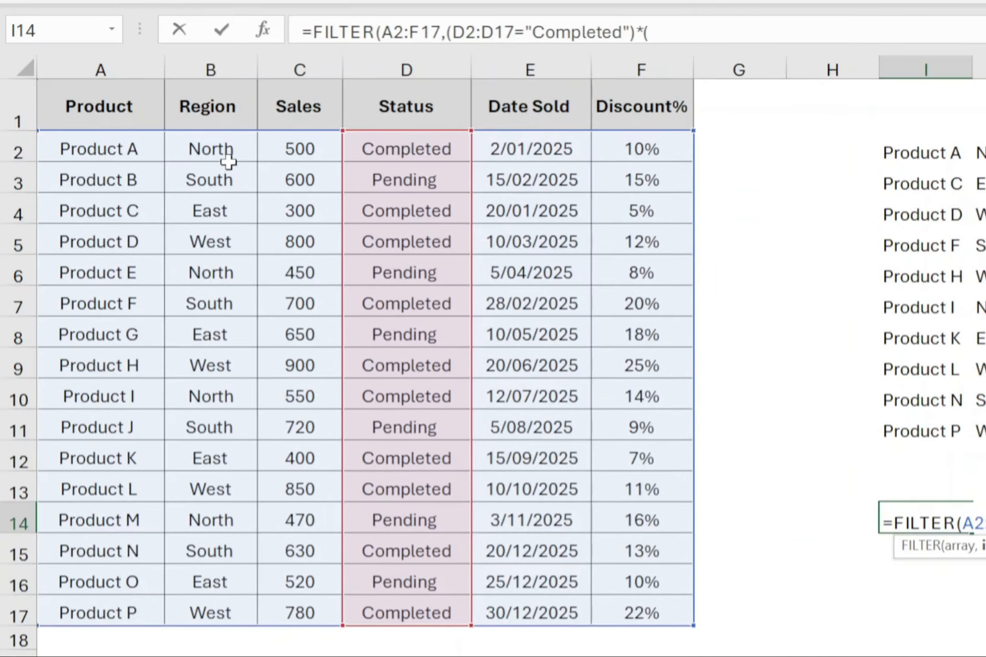
{"action": "left_click_drag", "start_coordinate": [225, 151], "coordinate": [217, 607]}
{"action": "type", "text": "=FILTER(A2:F17,(D"}
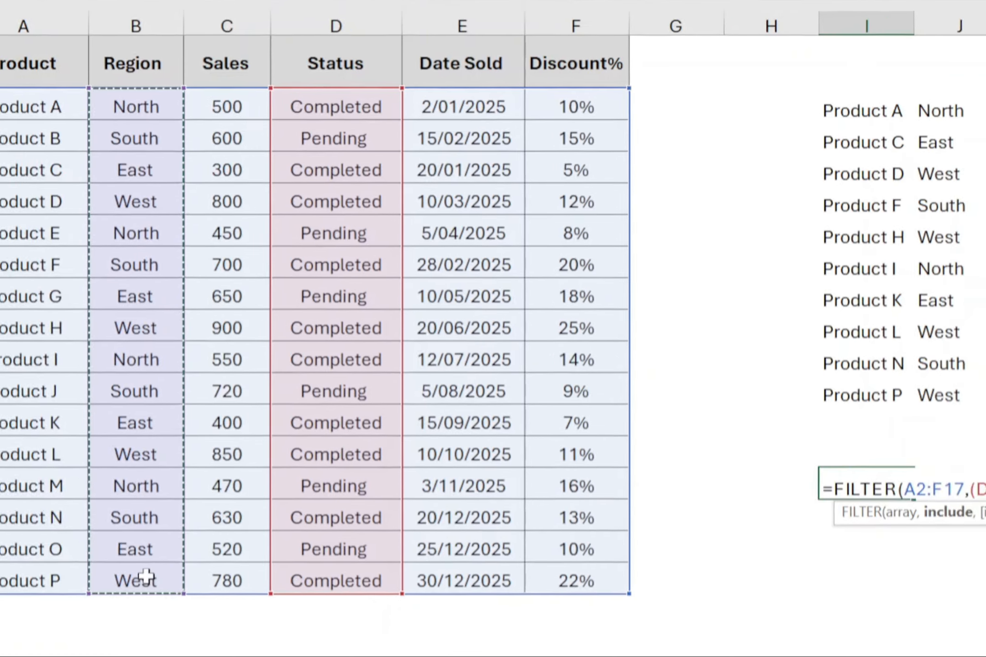
{"action": "type", "text": "\"North"}
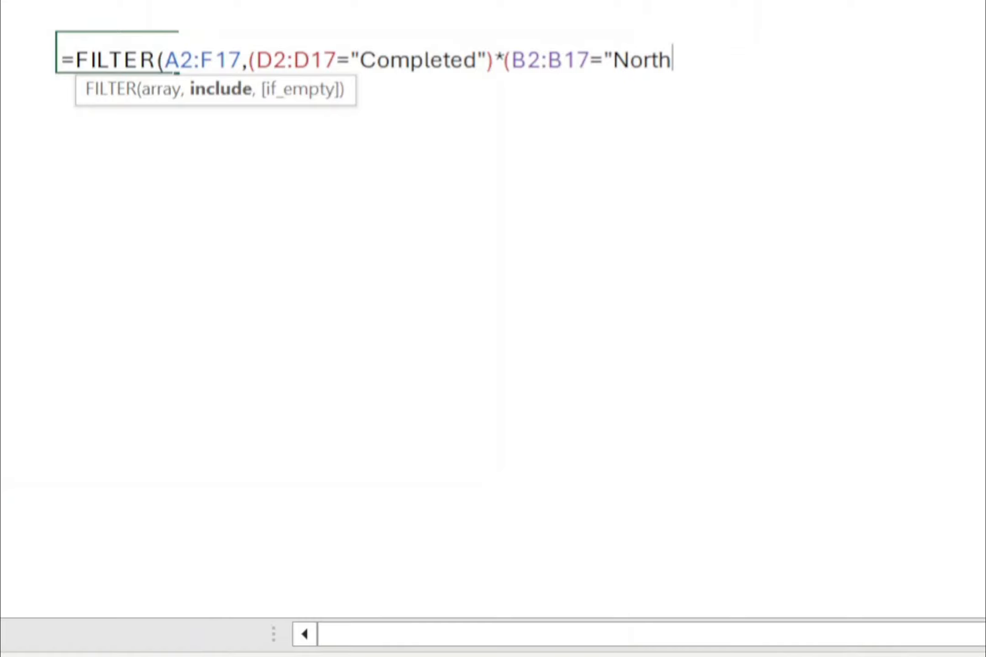
{"action": "type", "text": "\"))"}
{"action": "key", "text": "Return"}
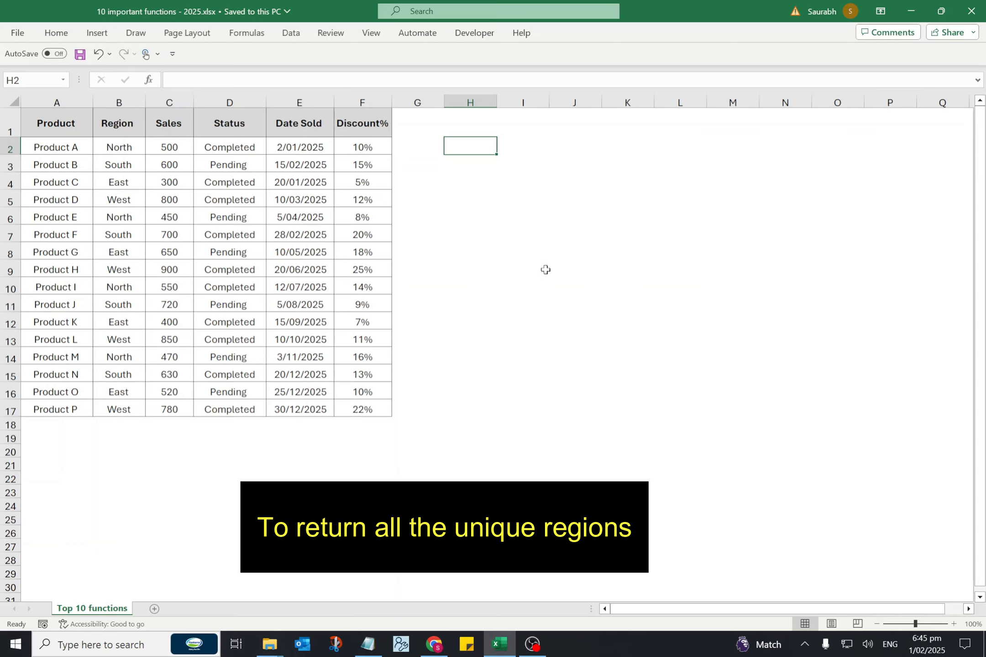
Enter =UNIQUE(B2:B17) in H2 to list the unique regions.
{"action": "type", "text": "=UNIQUE("}
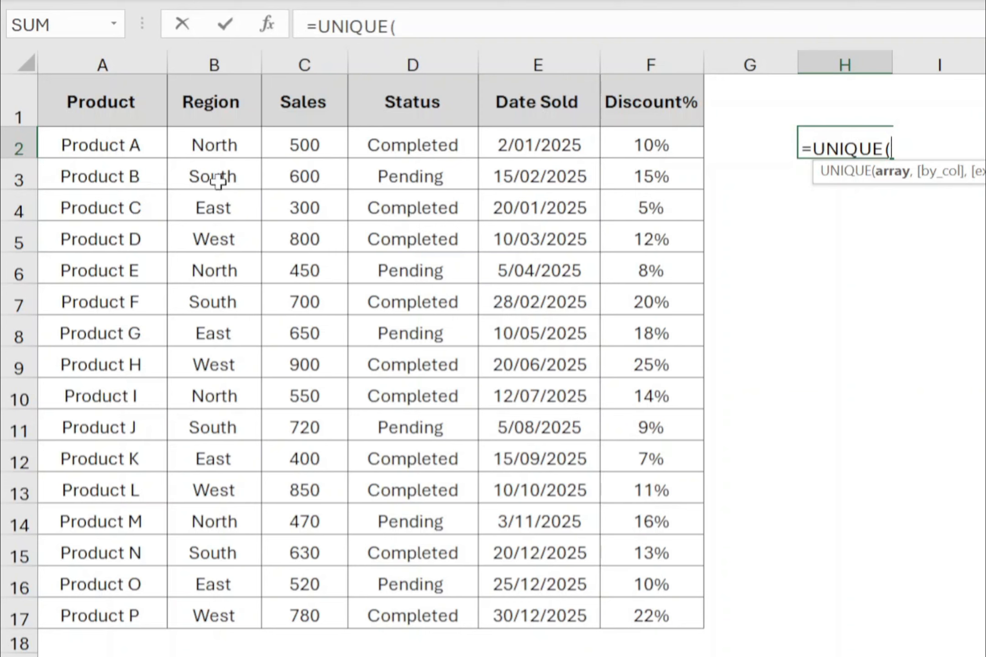
{"action": "left_click_drag", "start_coordinate": [213, 145], "coordinate": [213, 610]}
{"action": "type", "text": ")"}
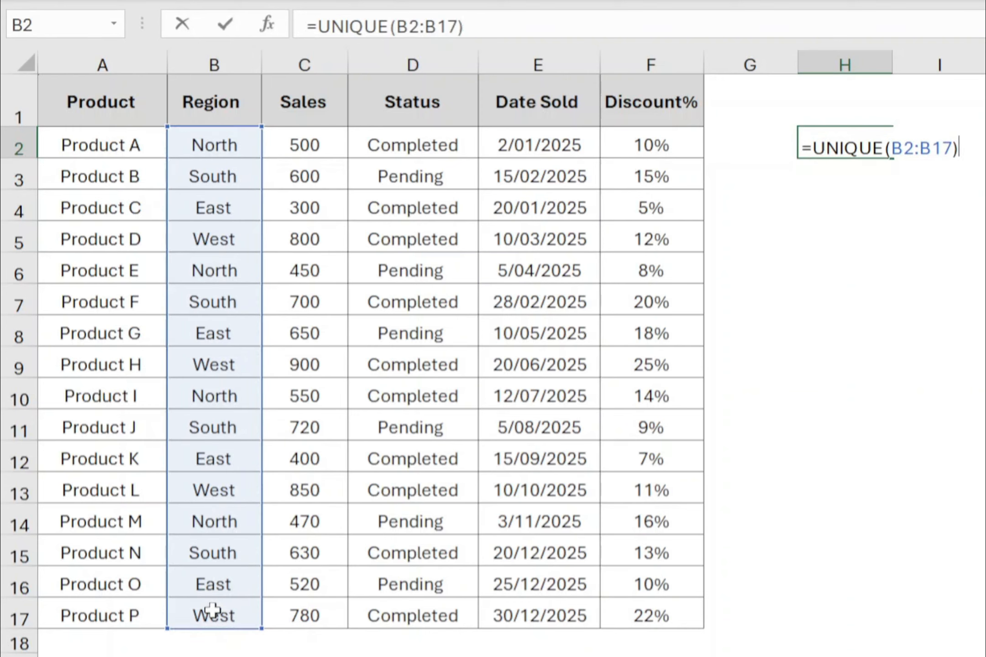
{"action": "key", "text": "Return"}
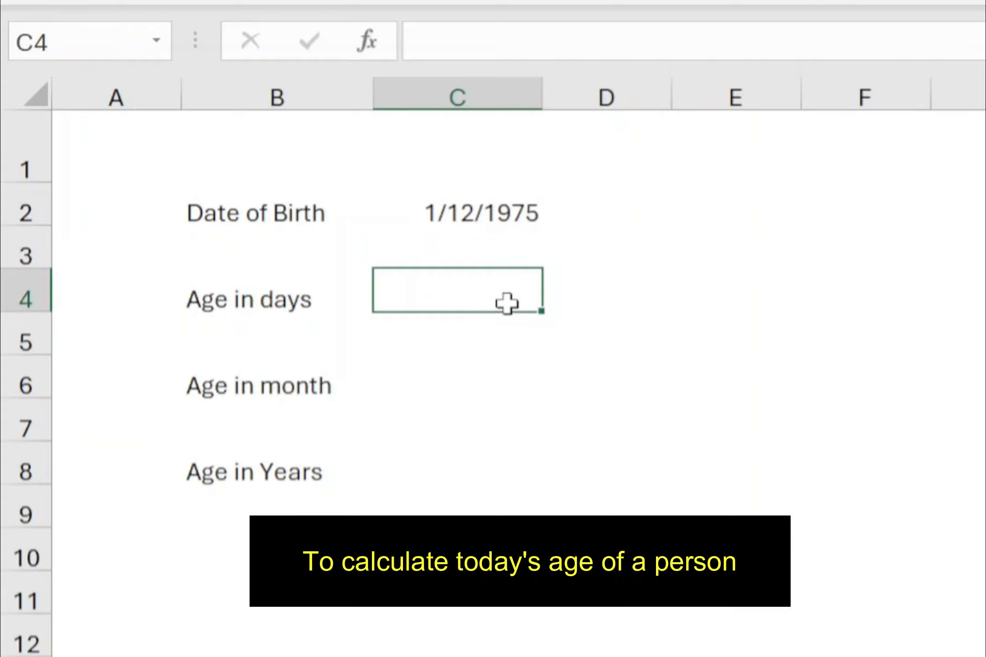
Start a DATEDIF formula in C4 for the age in days, with C2 as the start date and today() as the end date.
{"action": "type", "text": "=DAT"}
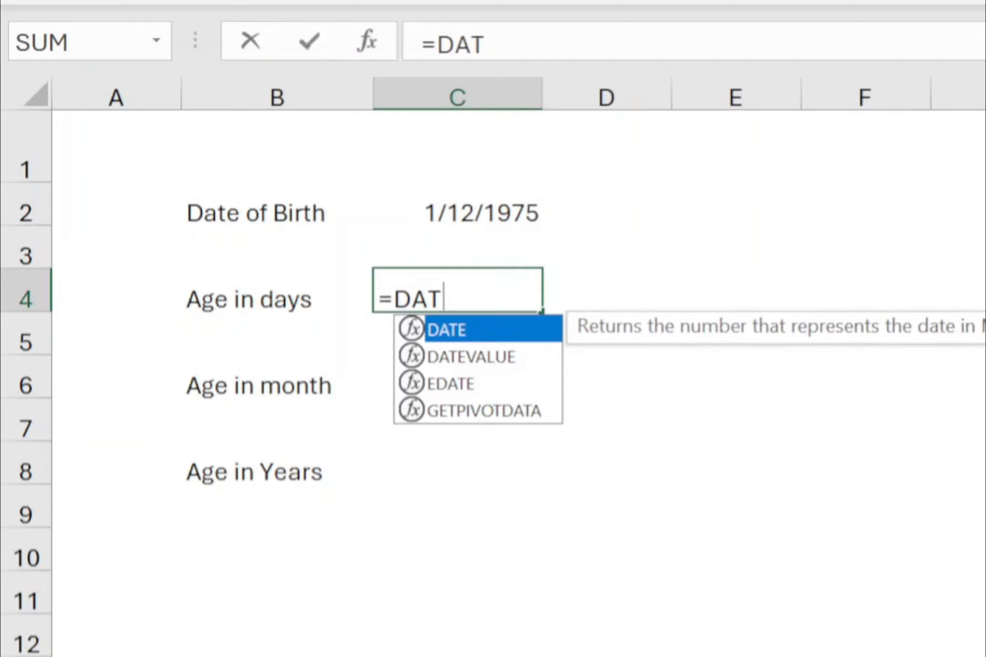
{"action": "type", "text": "EDIF("}
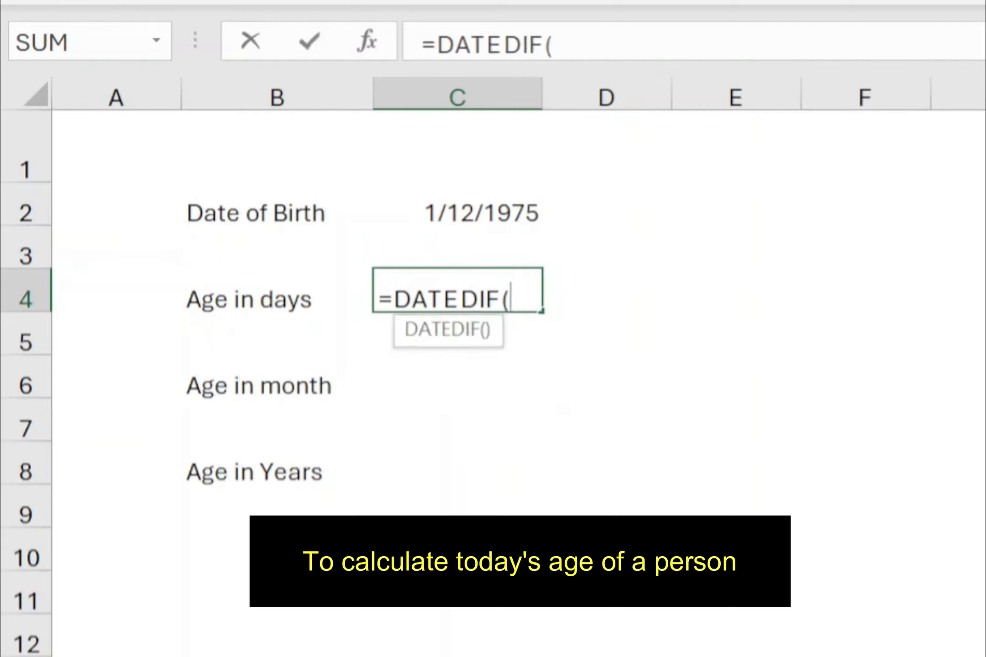
{"action": "left_click", "coordinate": [463, 215]}
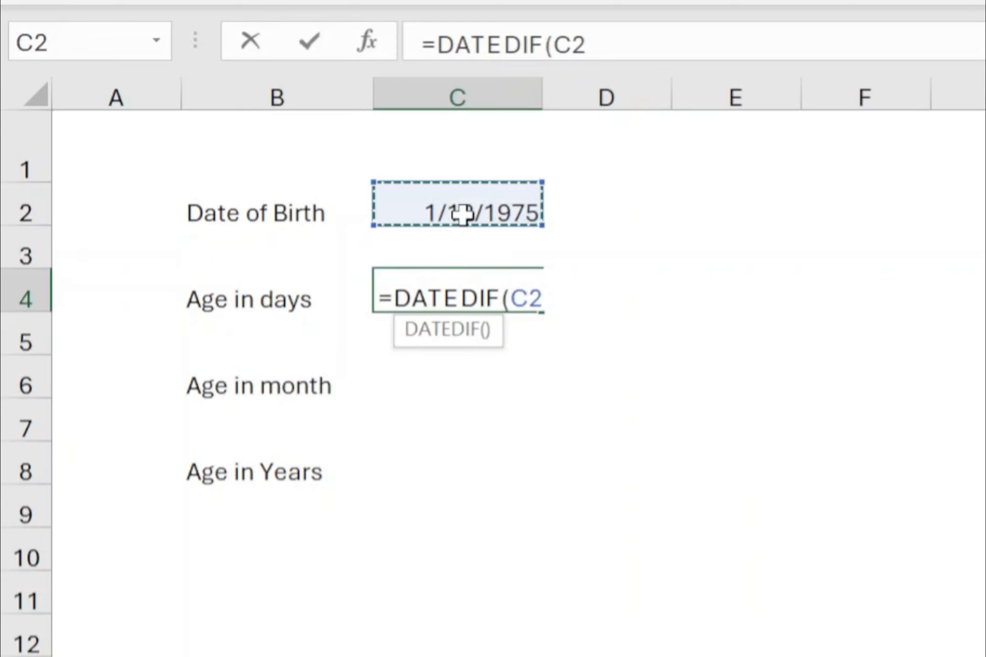
{"action": "type", "text": ","}
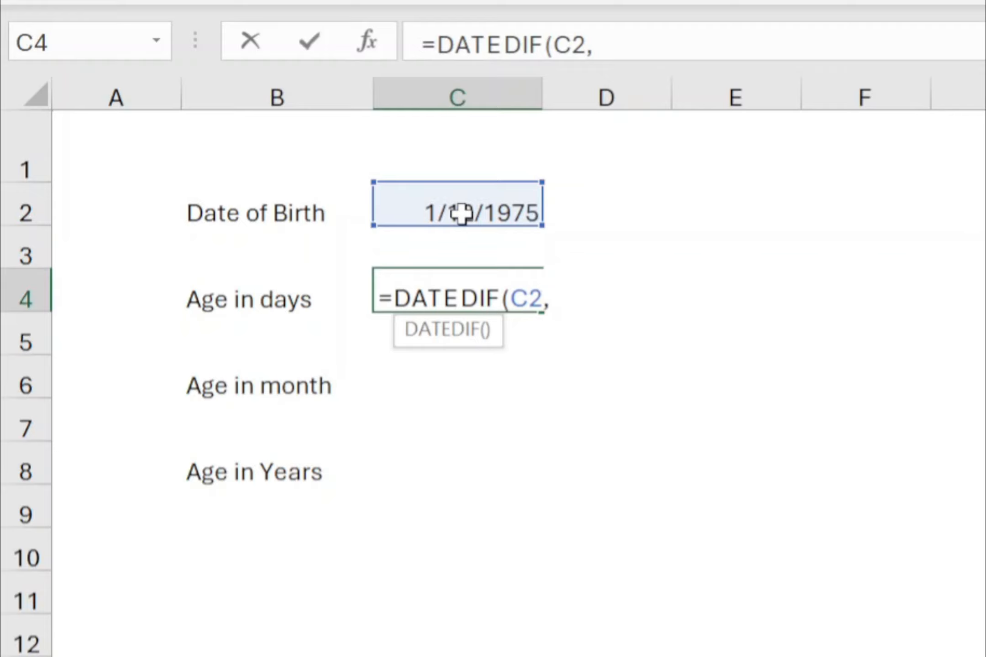
{"action": "type", "text": "today"}
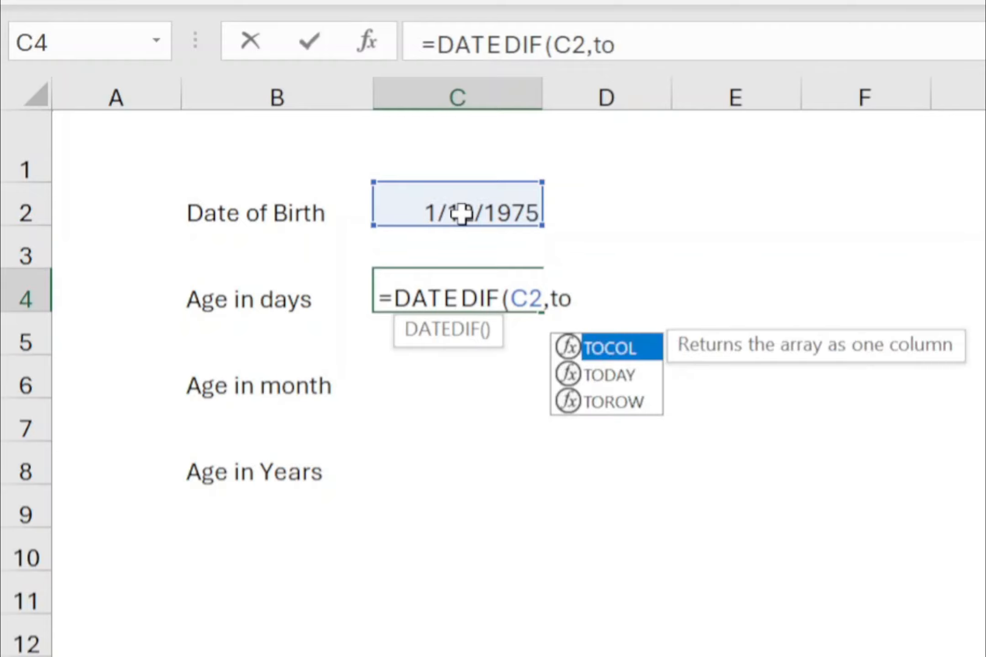
{"action": "type", "text": "()"}
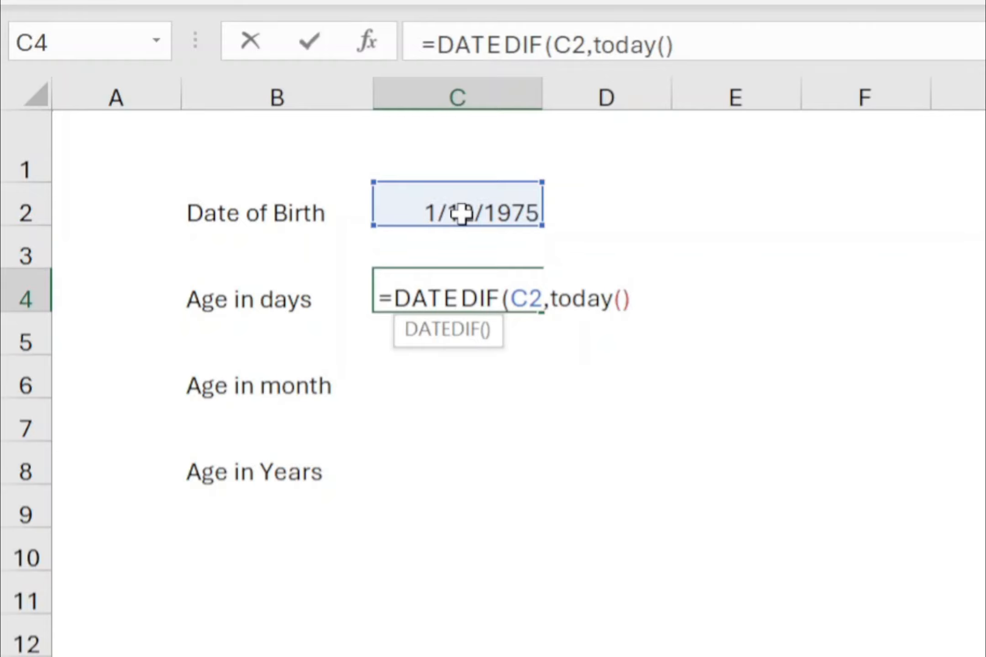